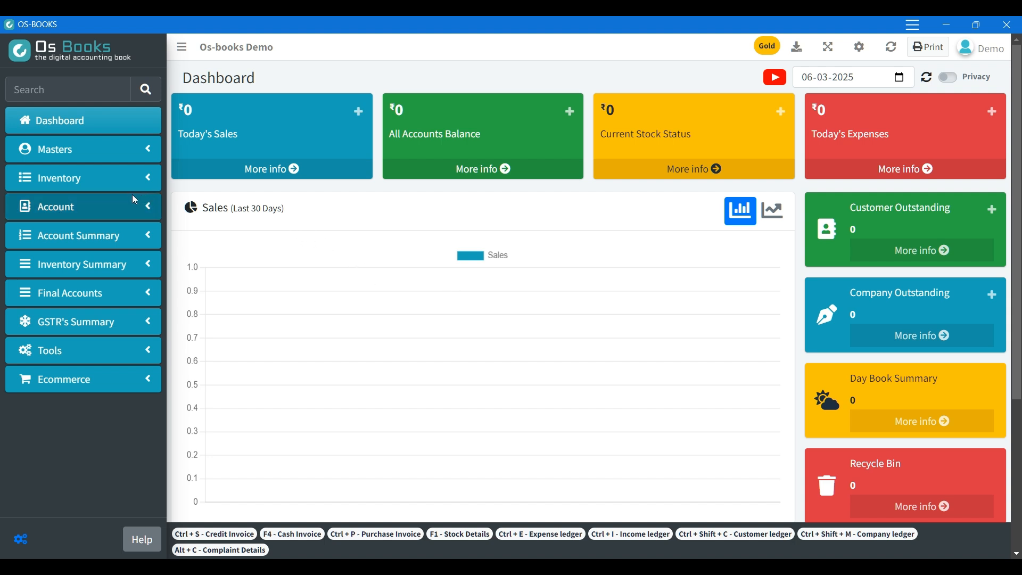
Open the Employee Ledger and go on to the Employee Attendance register
click(144, 208)
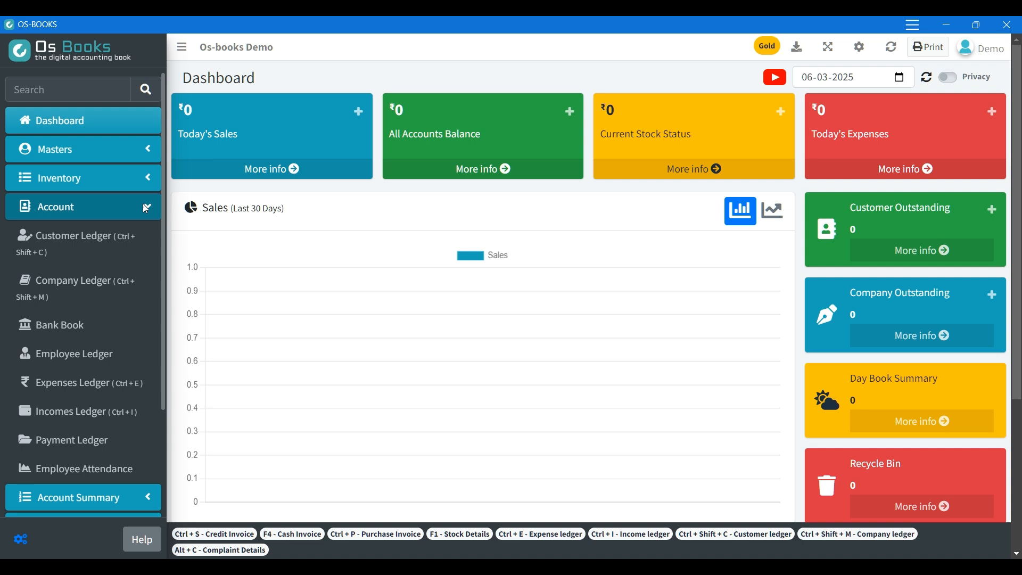
click(139, 360)
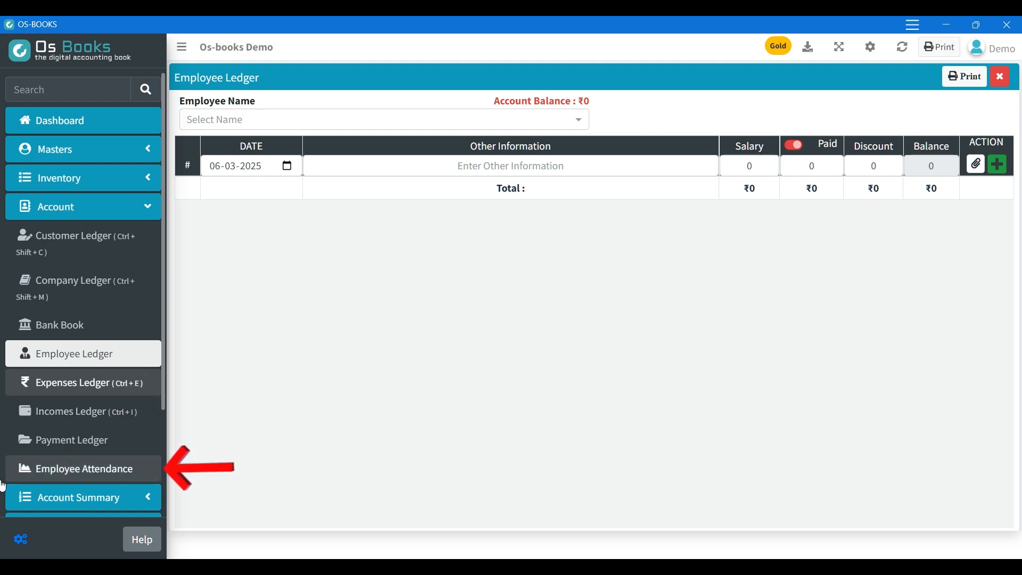
click(138, 470)
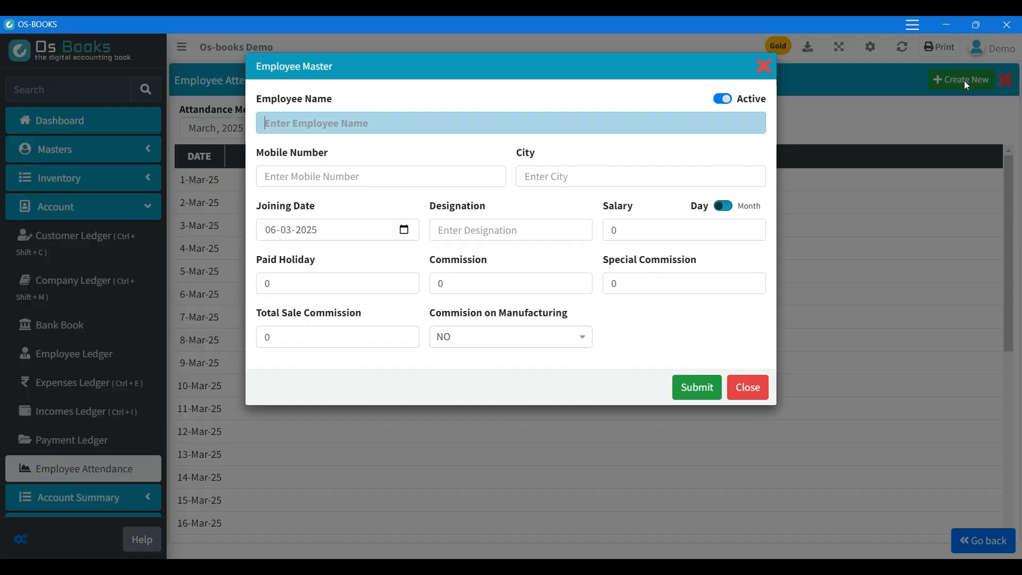
Create a new employee record with the employee's name and Indore as the city, leaving the mobile number blank
click(965, 81)
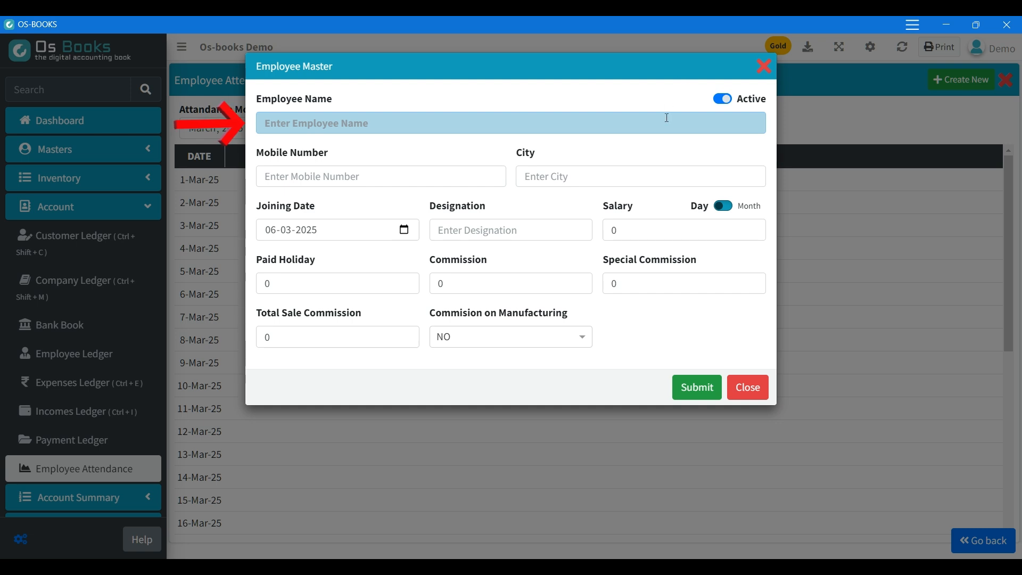
text(Raju)
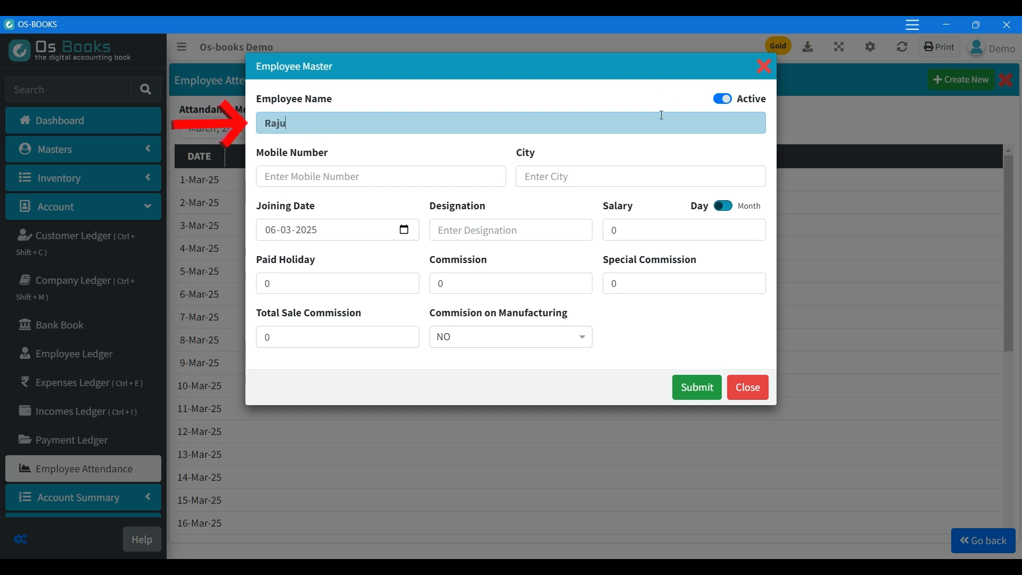
key(Tab)
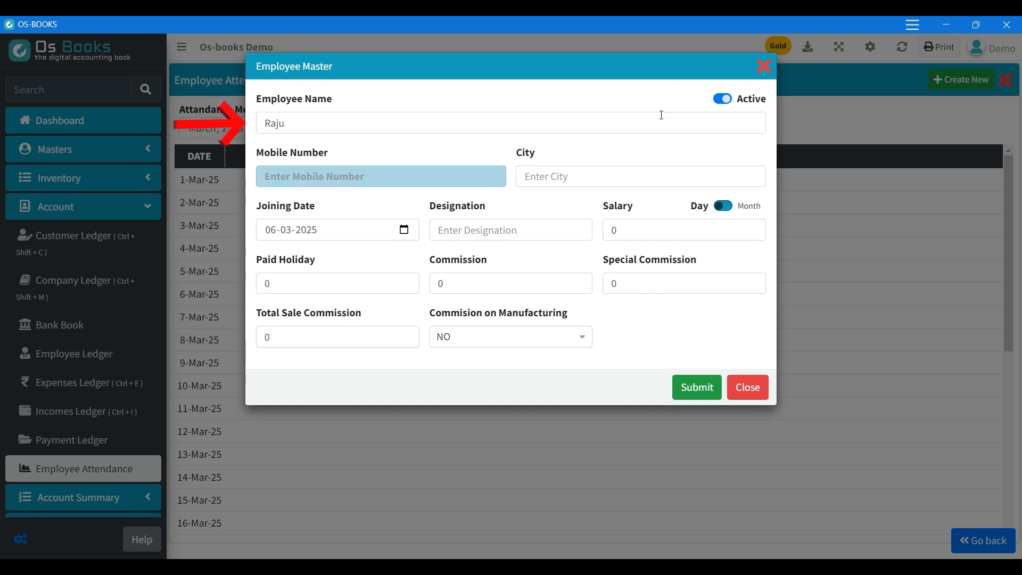
key(Tab)
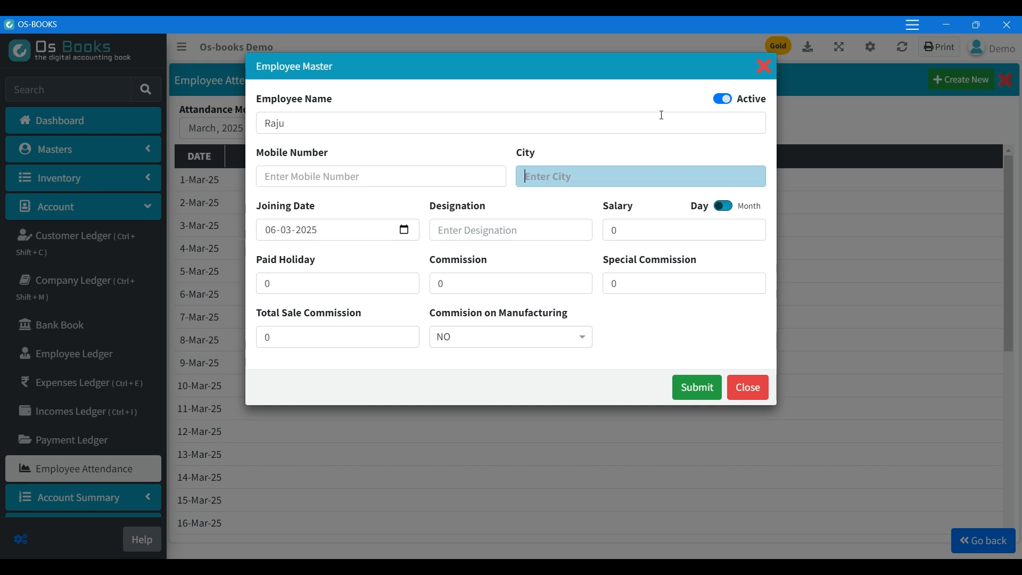
text(Indore)
key(Tab)
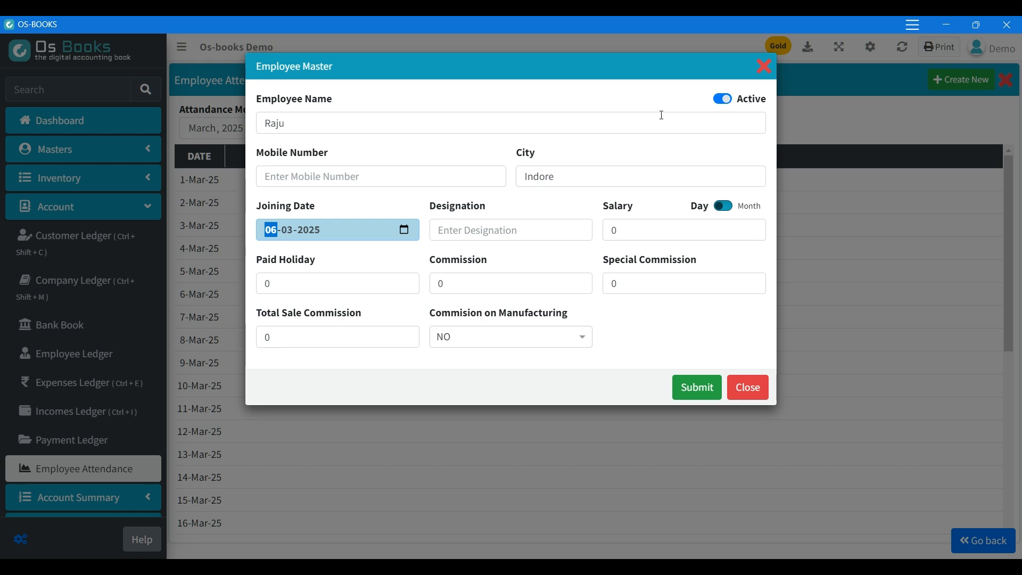
Keep the default joining date, enter Sales as the designation and set the salary to 10000
key(Tab)
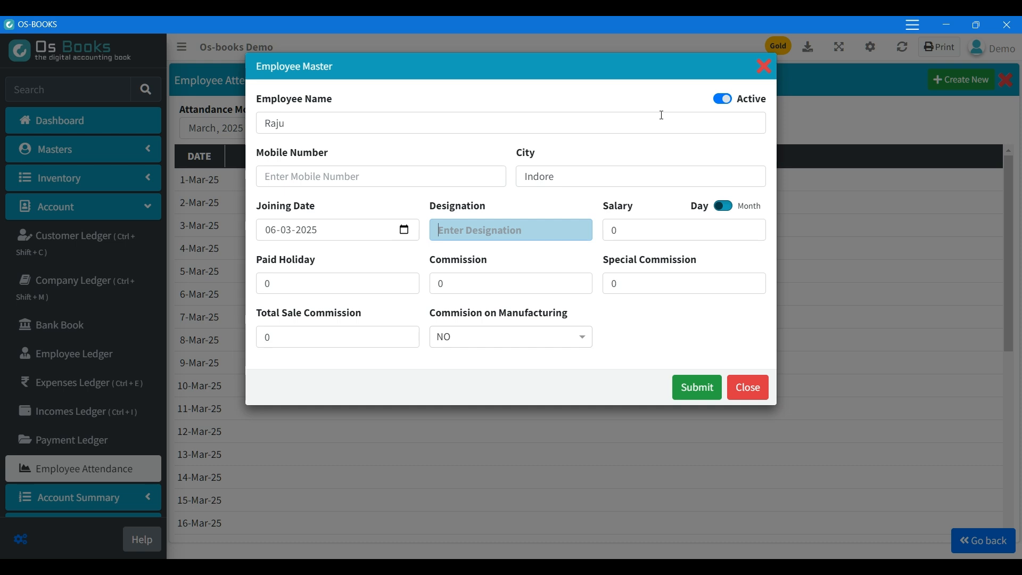
text(Sales)
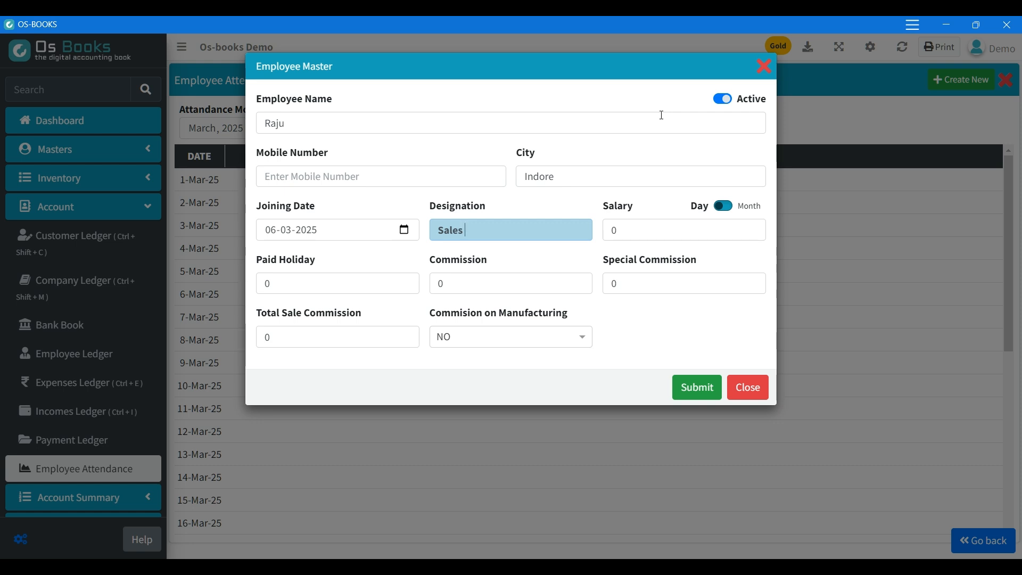
key(Tab)
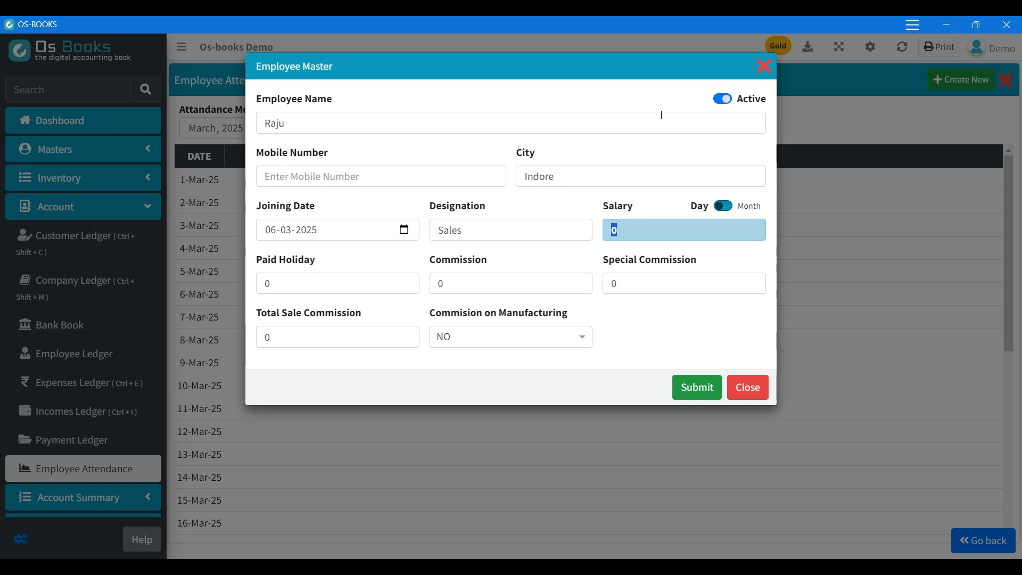
text(10000)
key(Tab)
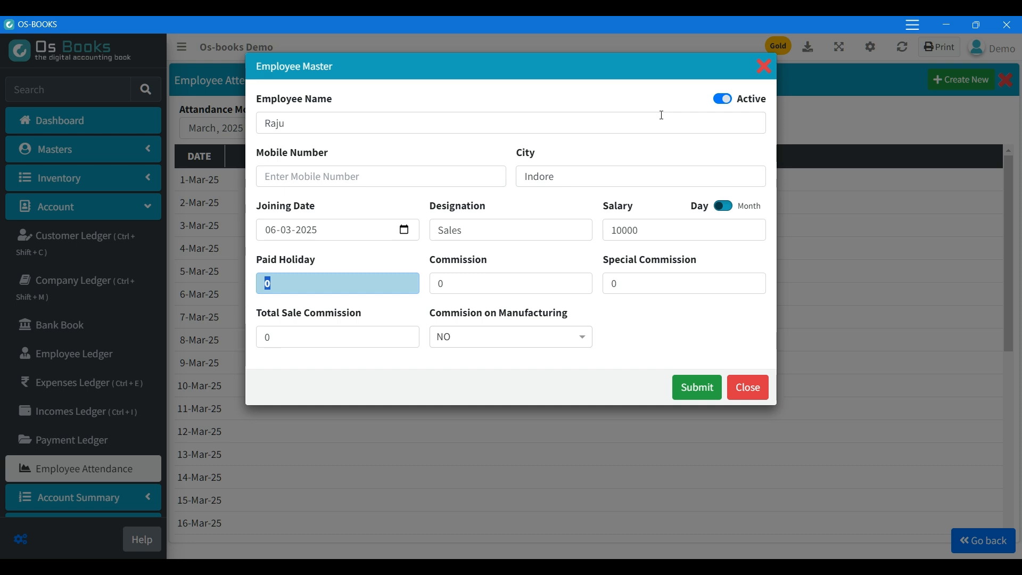
Set the paid holidays to 4, keep the default commission settings and submit the employee record
text(4)
key(Tab)
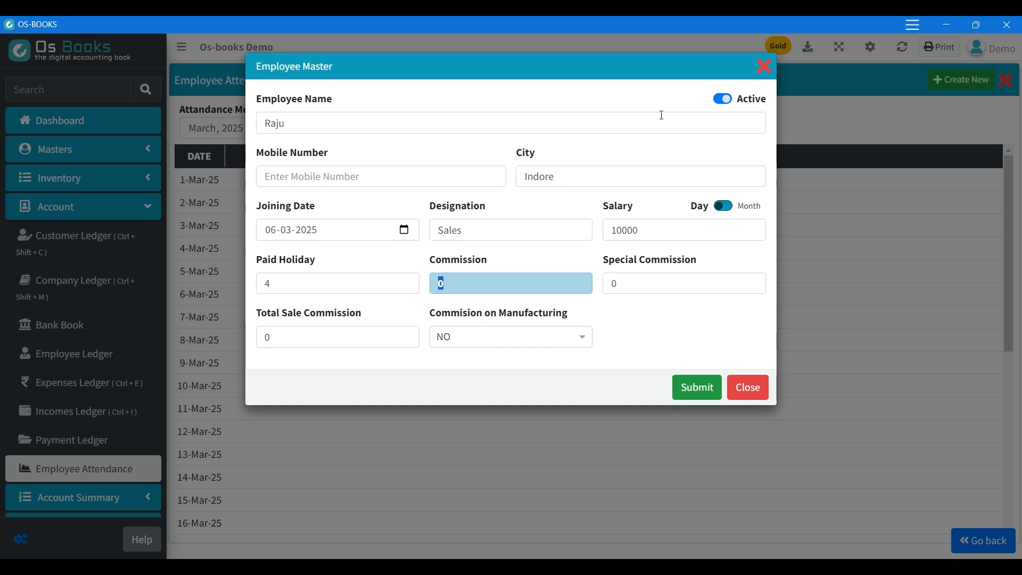
key(Tab)
key(Tab)
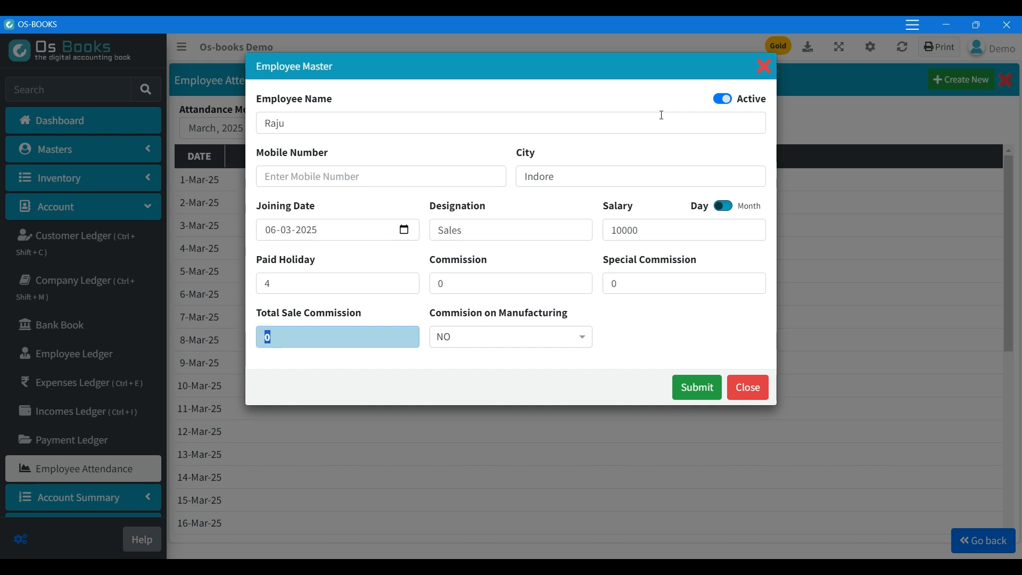
key(Tab)
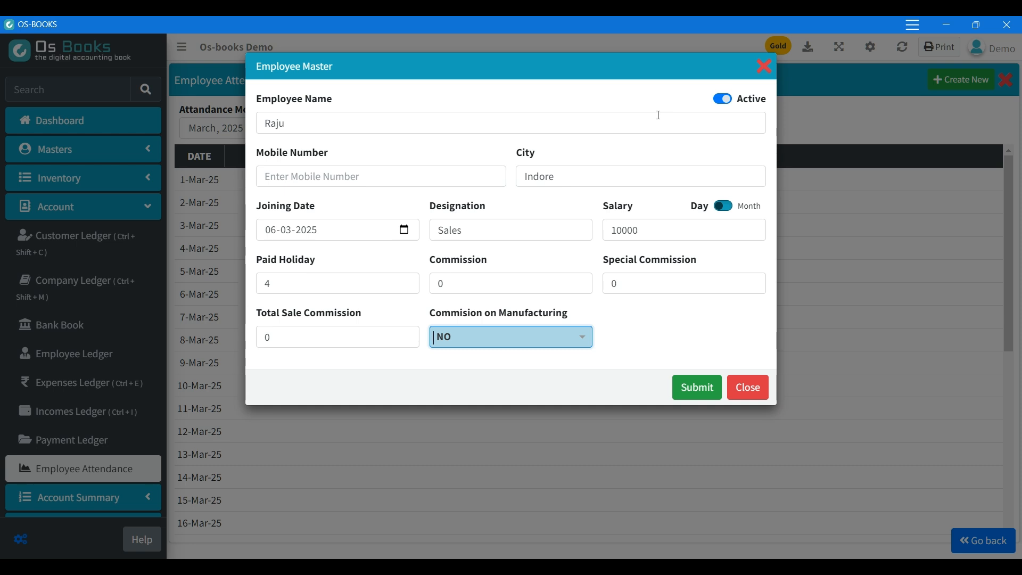
click(694, 400)
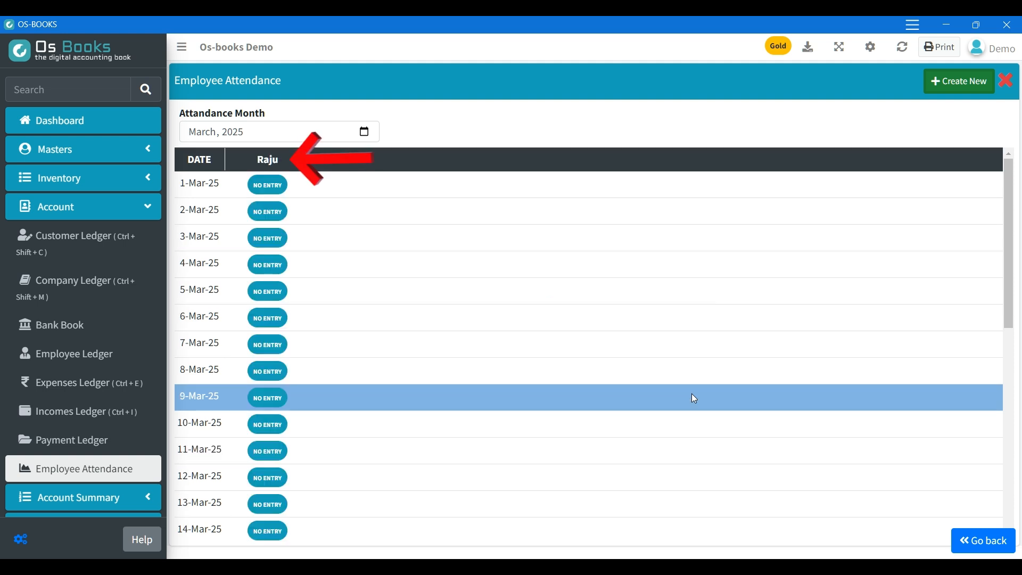
Cycle the employee's 1-Mar-25 attendance through Present, Absent and Half Day, and leave it on Present
scroll(685, 393, down, 6)
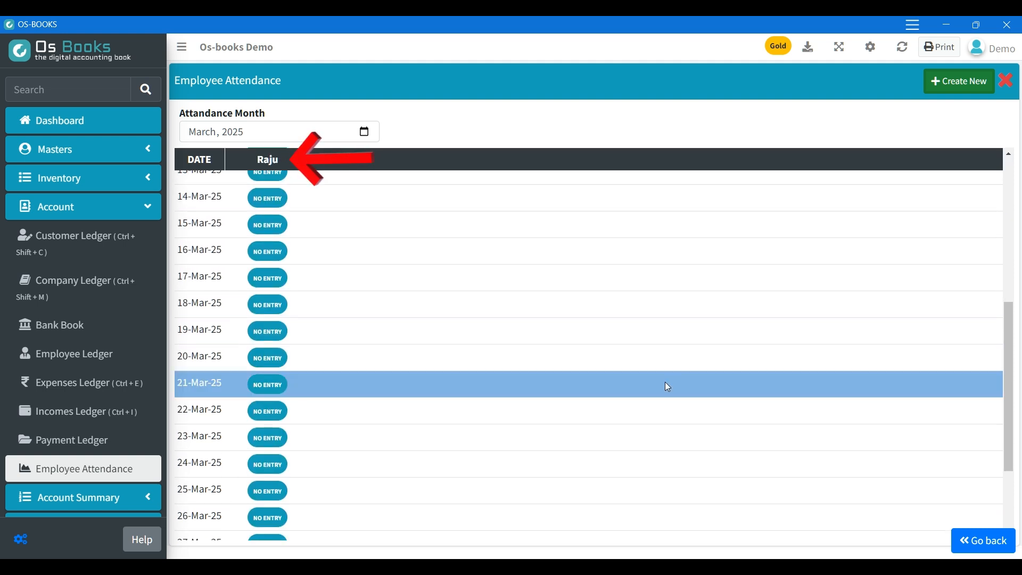
scroll(667, 387, up, 7)
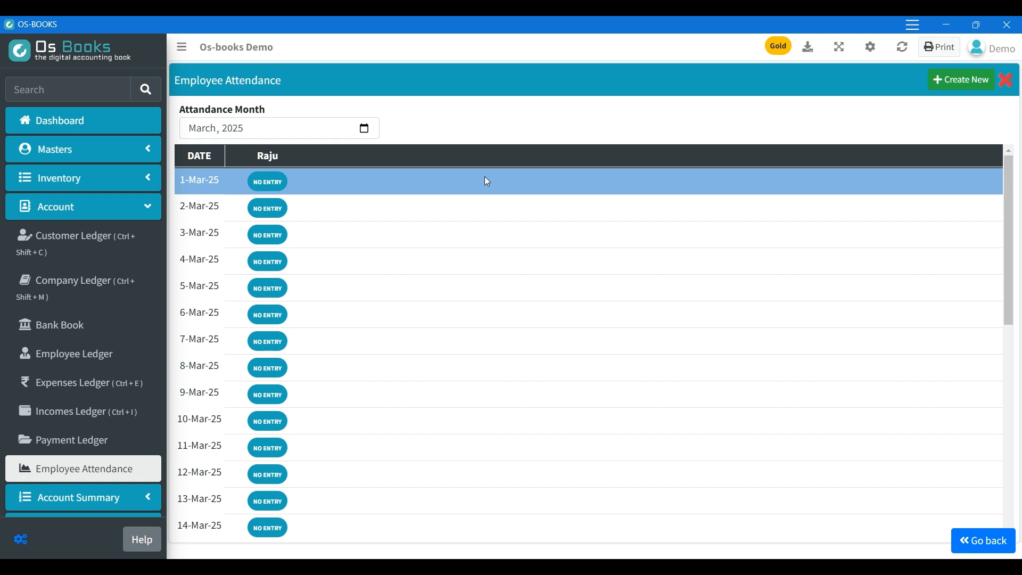
scroll(486, 181, down, 4)
scroll(486, 192, up, 4)
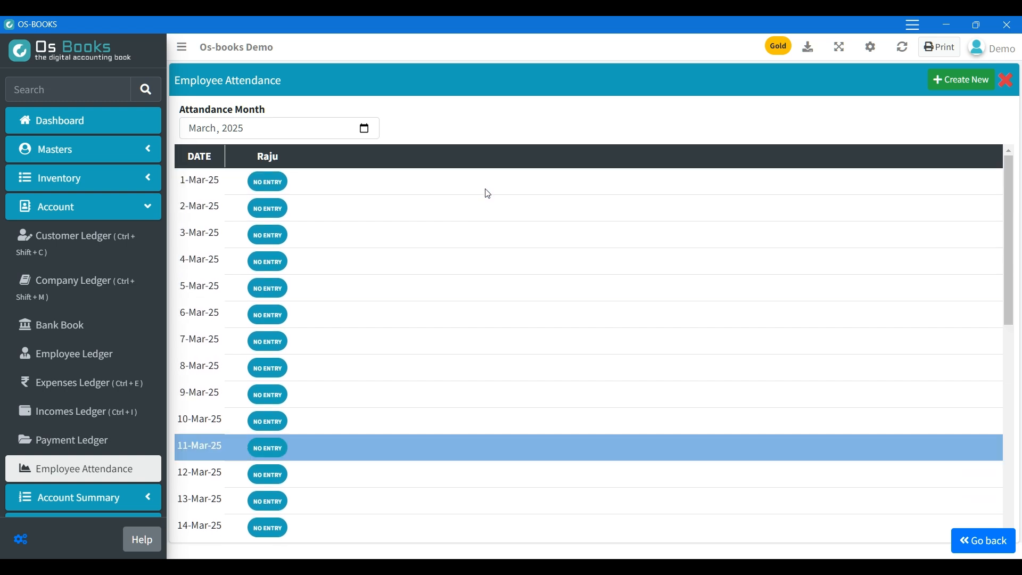
click(268, 182)
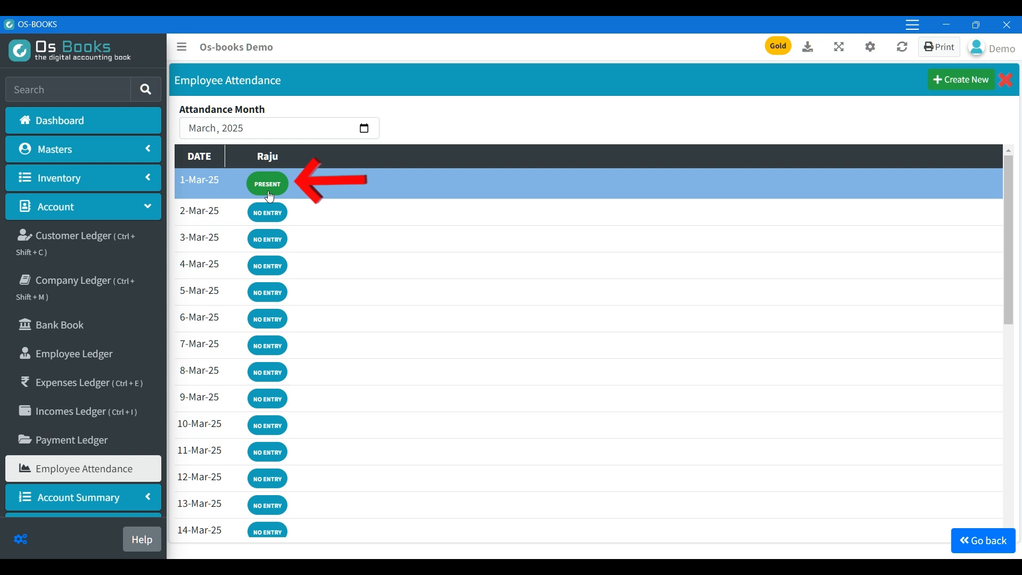
click(270, 196)
click(270, 197)
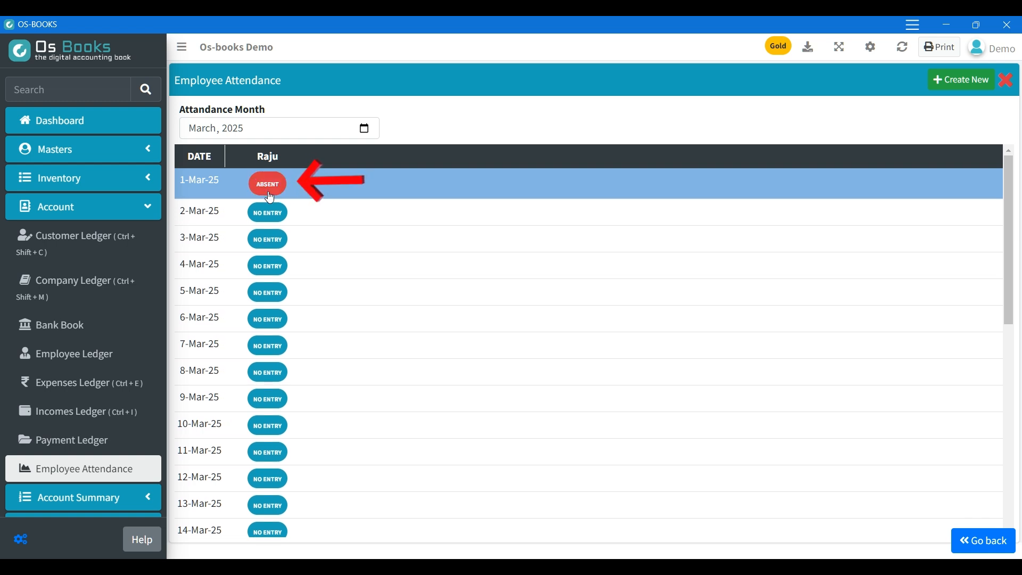
click(268, 197)
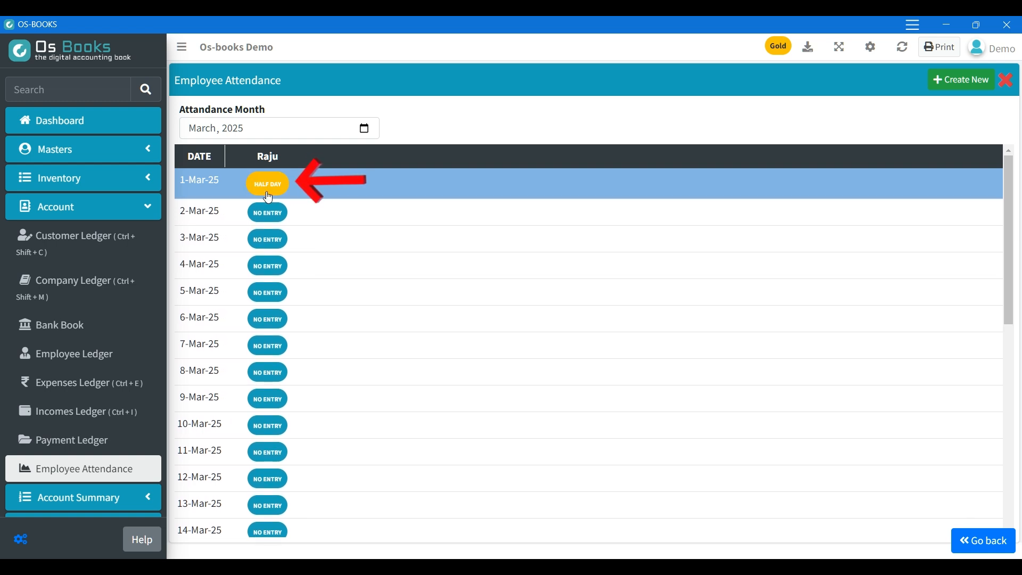
click(269, 197)
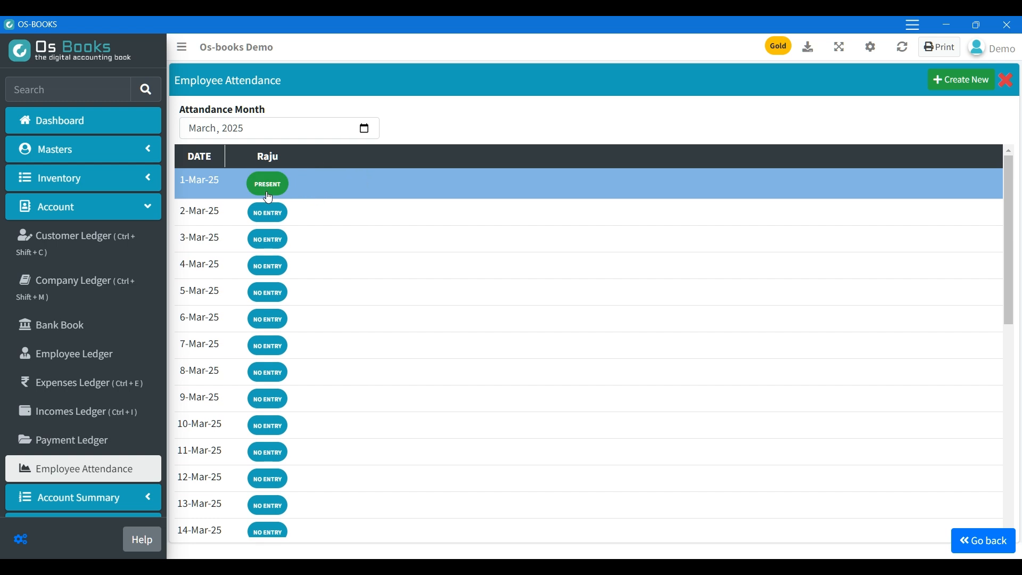
Mark the employee Present for 2, 3 and 4 March 2025
click(270, 214)
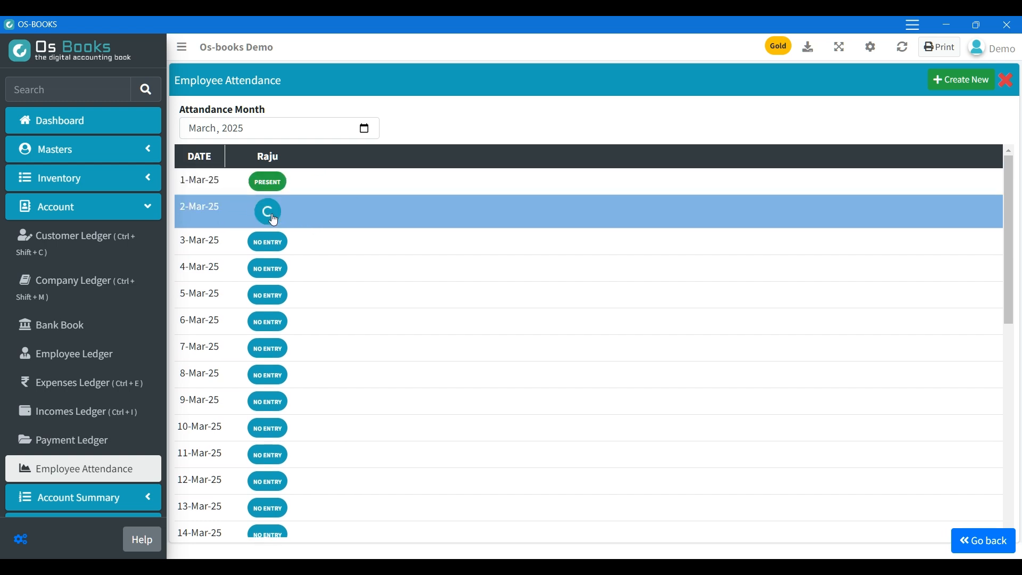
click(278, 247)
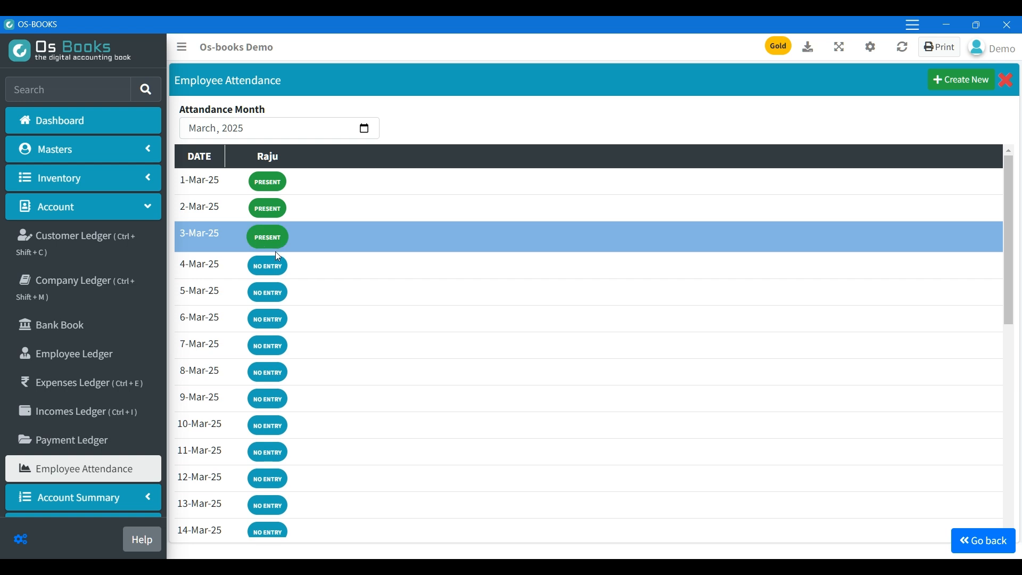
click(269, 263)
Mark the employee Absent on 5 and 6 March 2025 and Half Day on 7 March
click(269, 294)
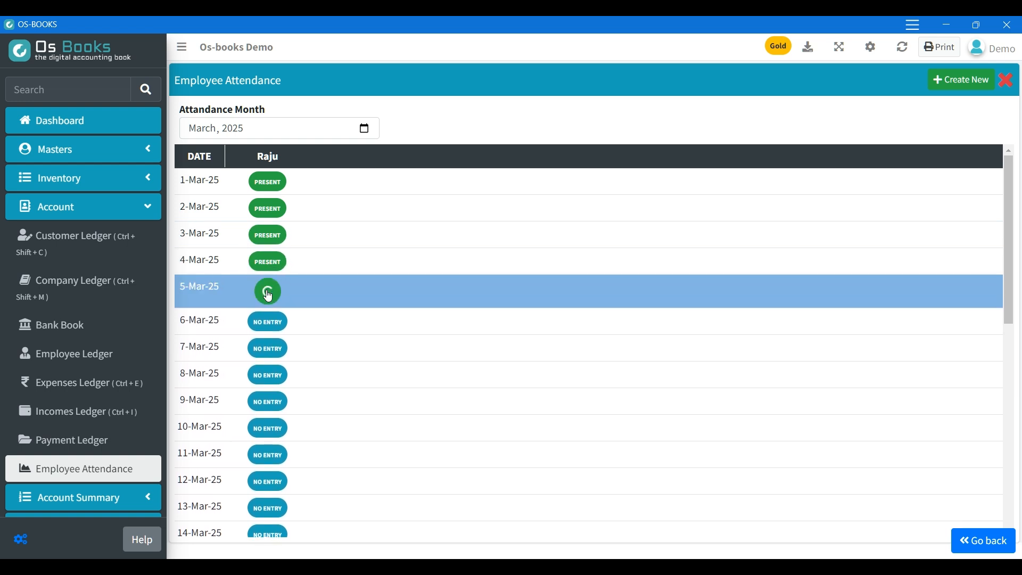
click(268, 293)
click(280, 322)
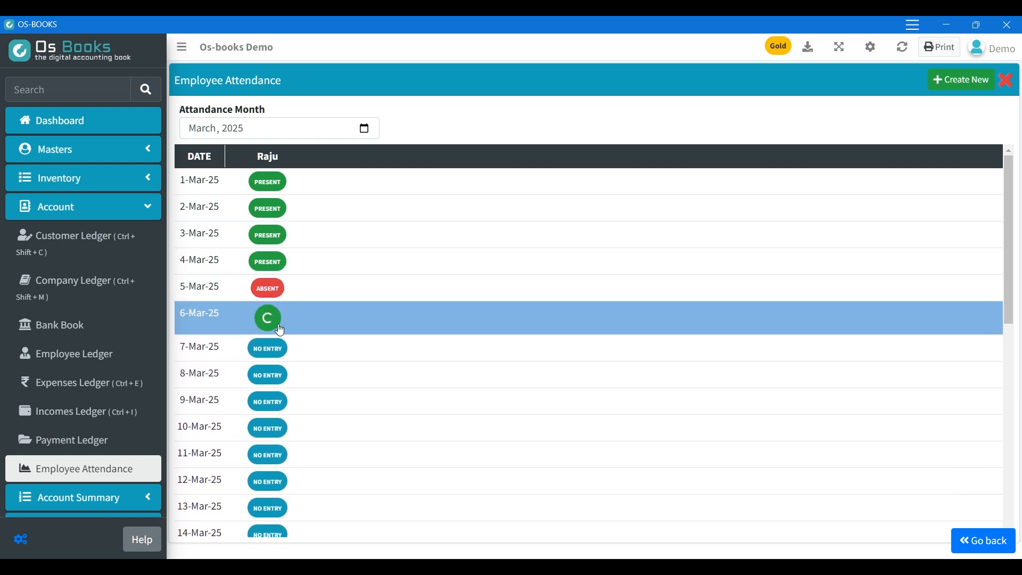
click(277, 324)
click(274, 346)
click(274, 345)
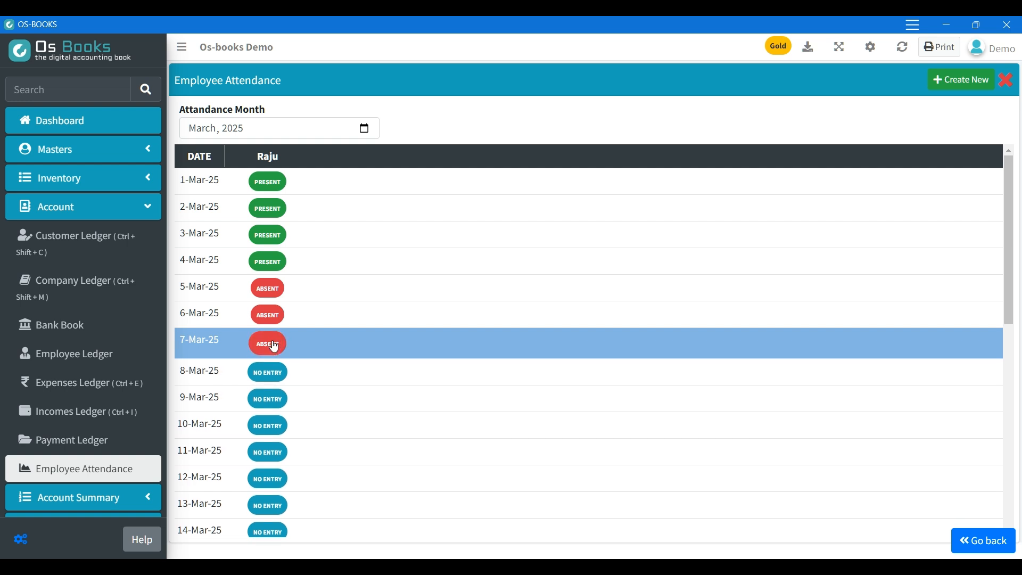
click(274, 347)
Mark the employee Present for every day from 8 to 21 March 2025
click(267, 371)
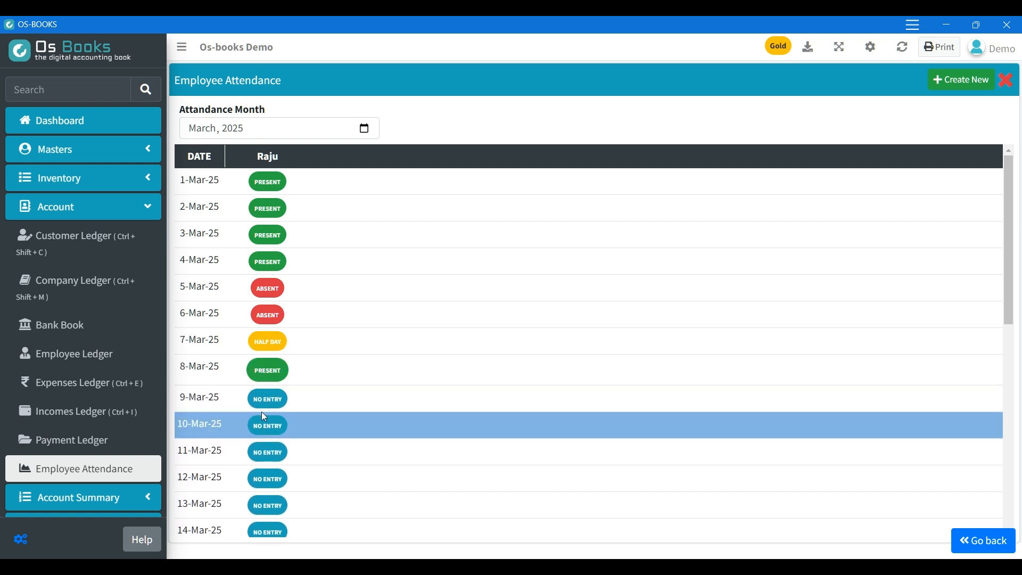
click(264, 405)
click(268, 426)
click(278, 457)
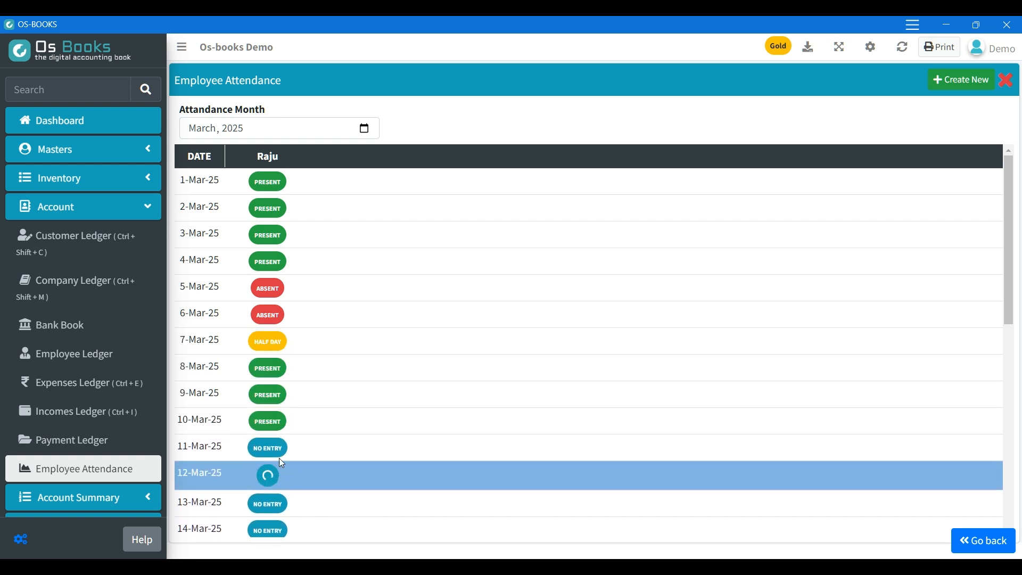
click(282, 478)
scroll(282, 438, down, 1)
click(282, 438)
scroll(283, 438, down, 1)
click(283, 396)
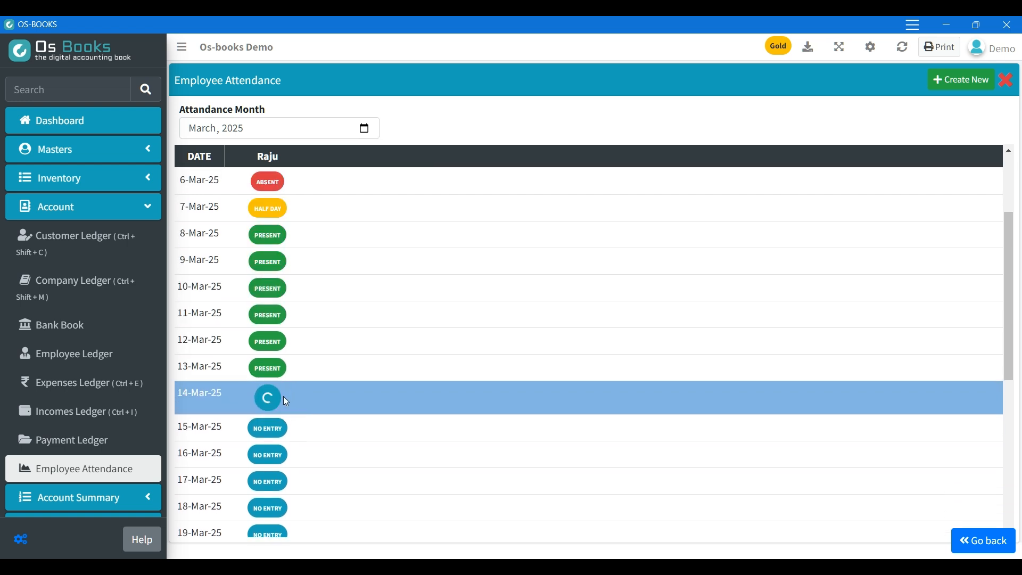
click(282, 422)
click(286, 446)
click(269, 476)
scroll(286, 446, down, 3)
click(269, 301)
click(269, 328)
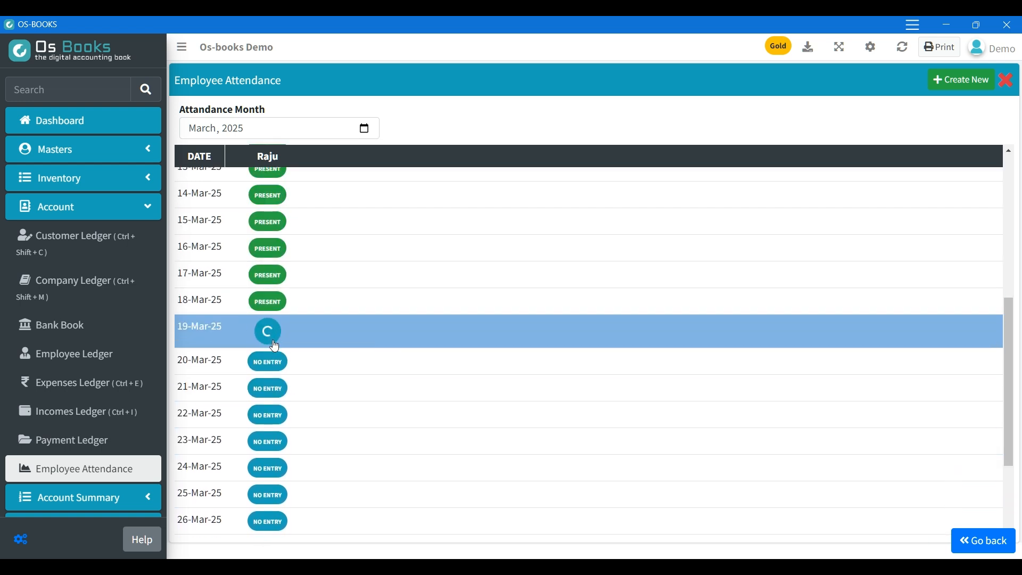
click(271, 355)
click(274, 381)
Mark the employee Absent on 22 March 2025 and Present for every day from 23 to 31 March
click(279, 410)
click(269, 440)
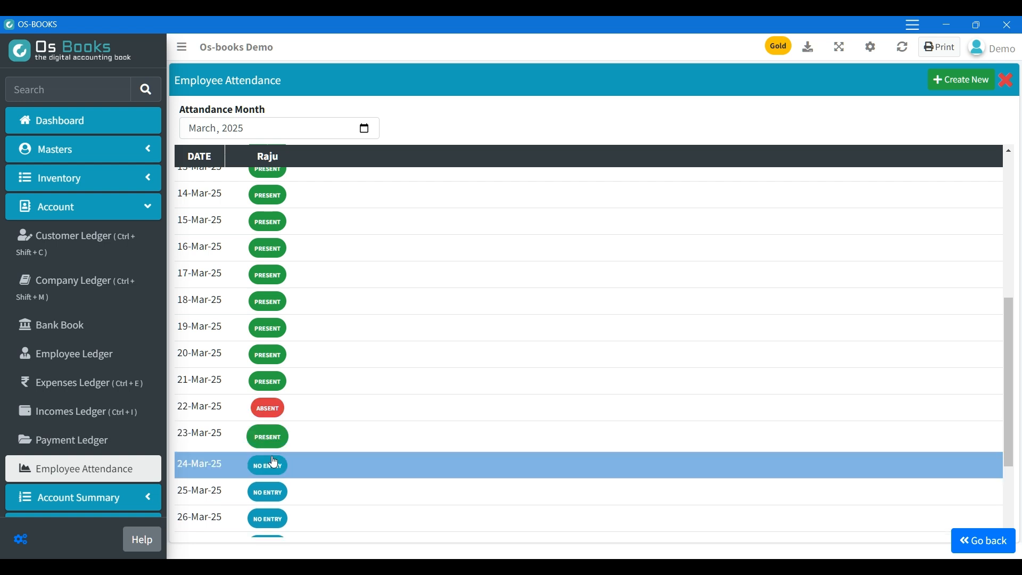
click(269, 468)
click(269, 494)
scroll(274, 495, down, 2)
click(277, 386)
click(272, 408)
click(276, 434)
click(269, 460)
click(267, 486)
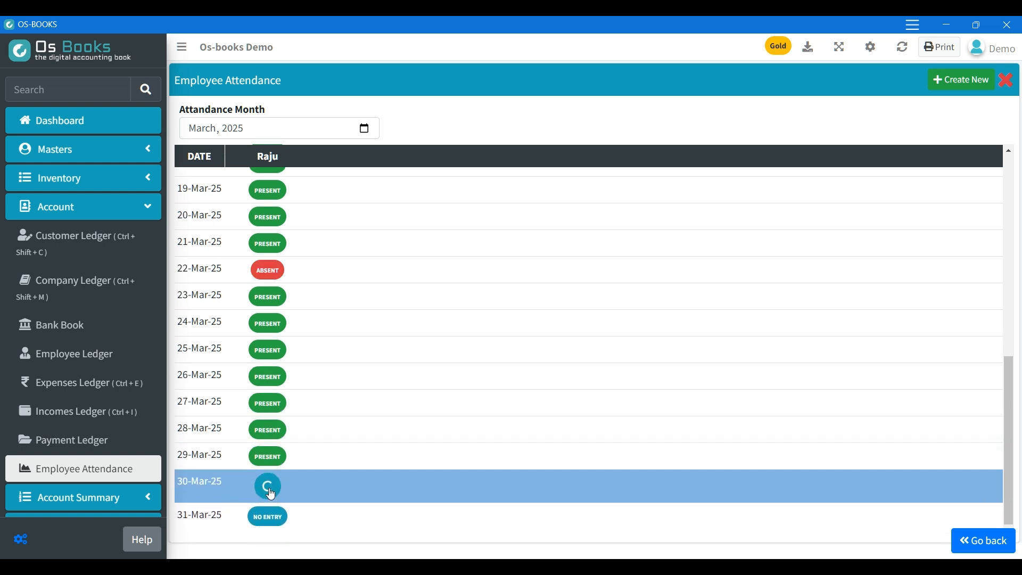
click(268, 513)
scroll(387, 357, up, 4)
scroll(381, 359, down, 4)
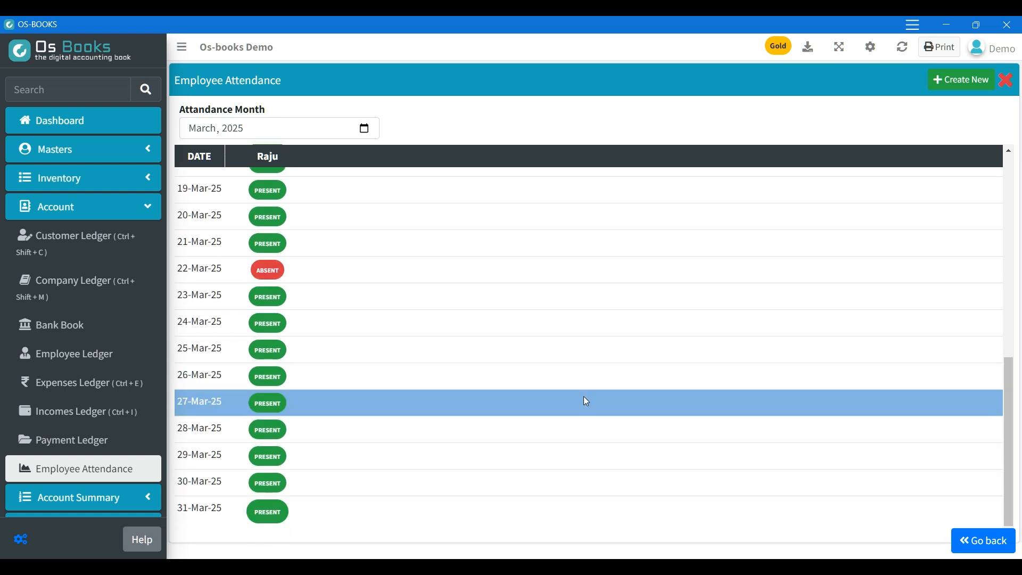
Open the Employee Ledger and select the employee whose March attendance was recorded
scroll(585, 402, up, 7)
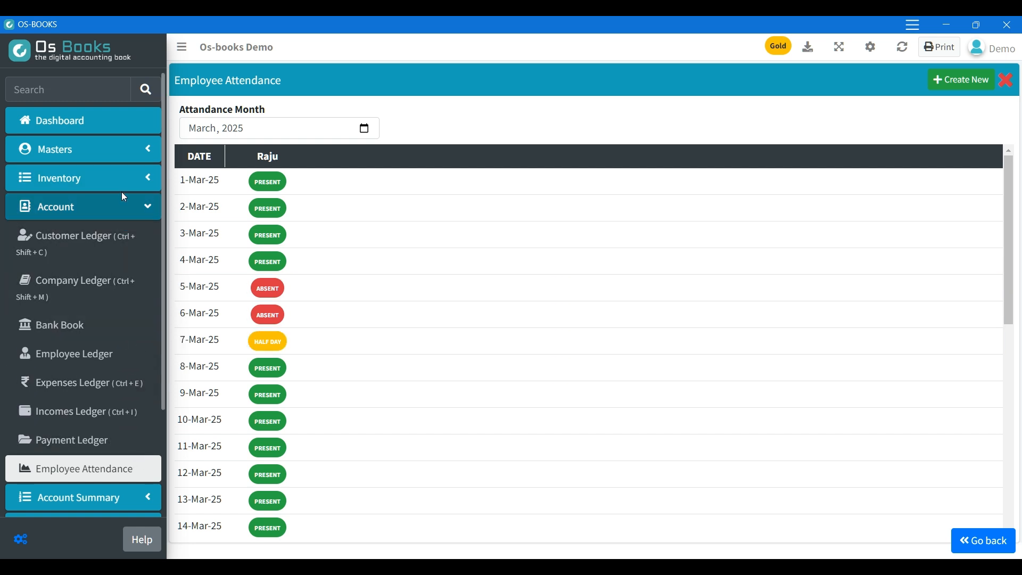
scroll(144, 359, down, 1)
click(121, 293)
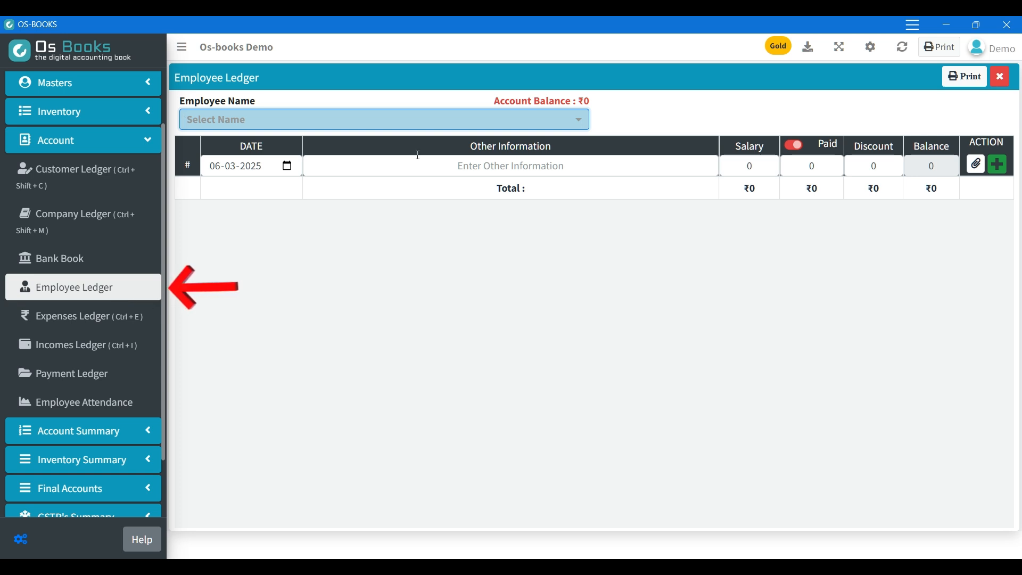
click(430, 137)
click(426, 123)
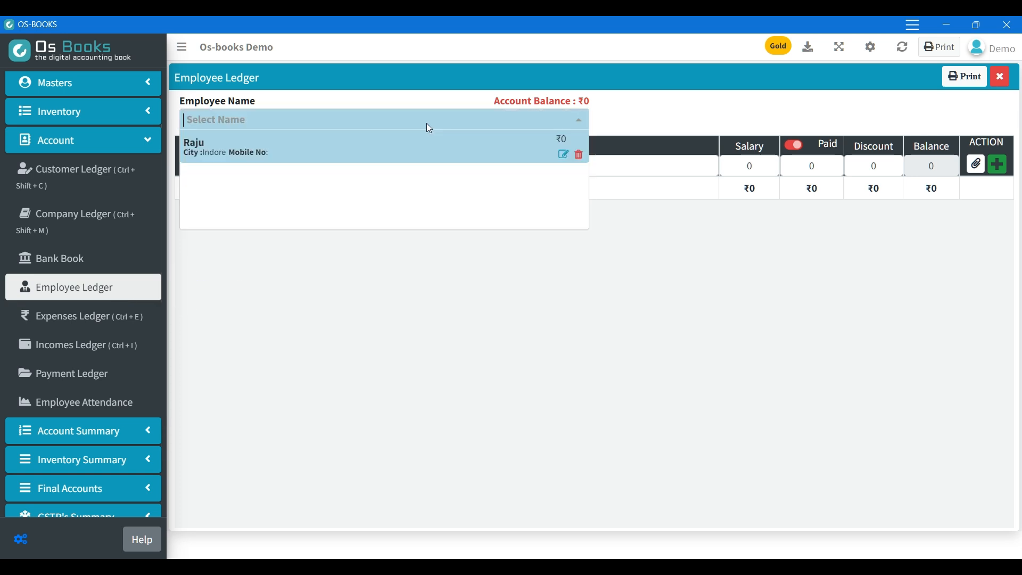
click(406, 144)
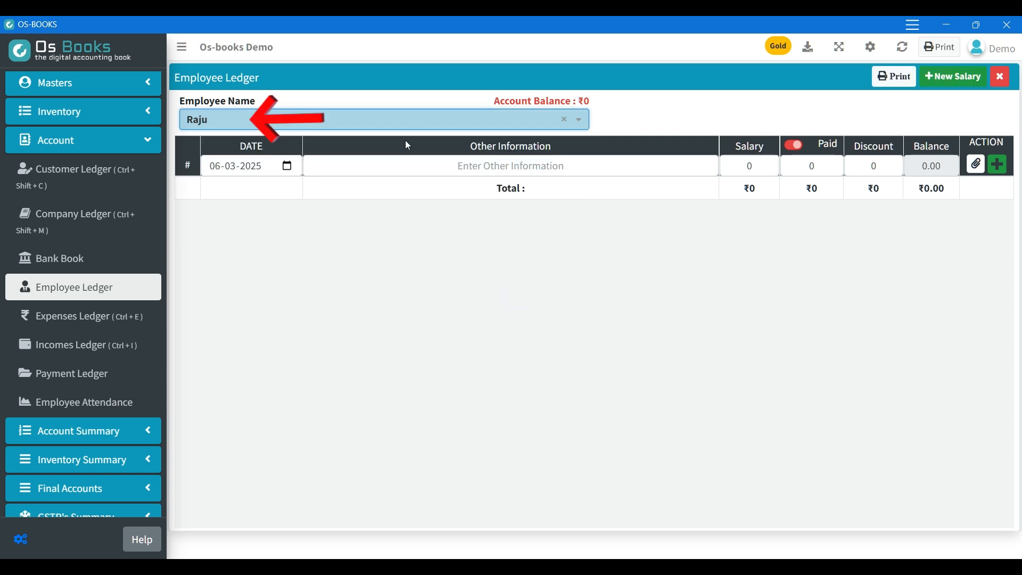
Start a new salary for the employee and calculate it for attendance month March 2025
click(963, 86)
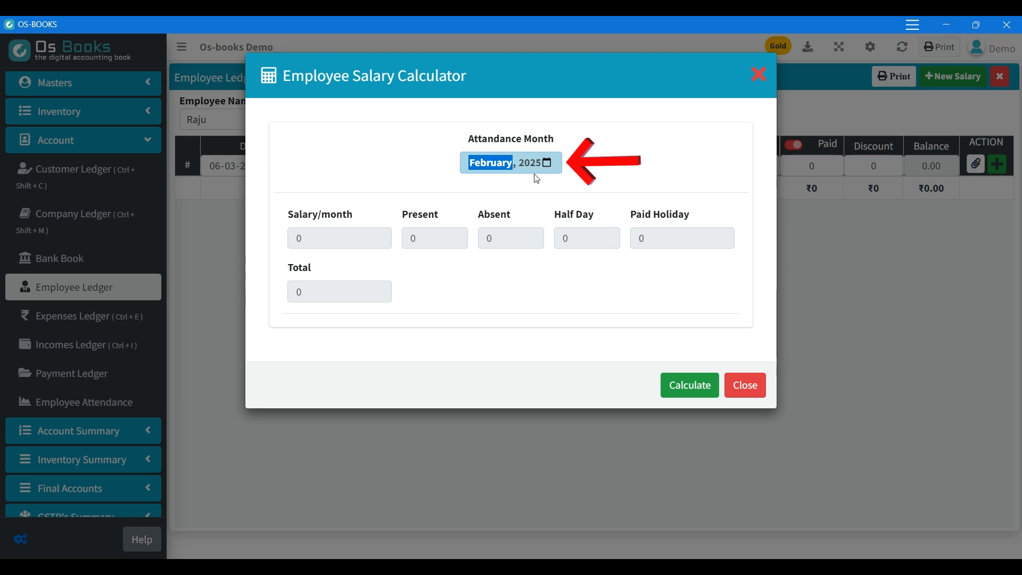
key(Down)
key(Up)
key(Up)
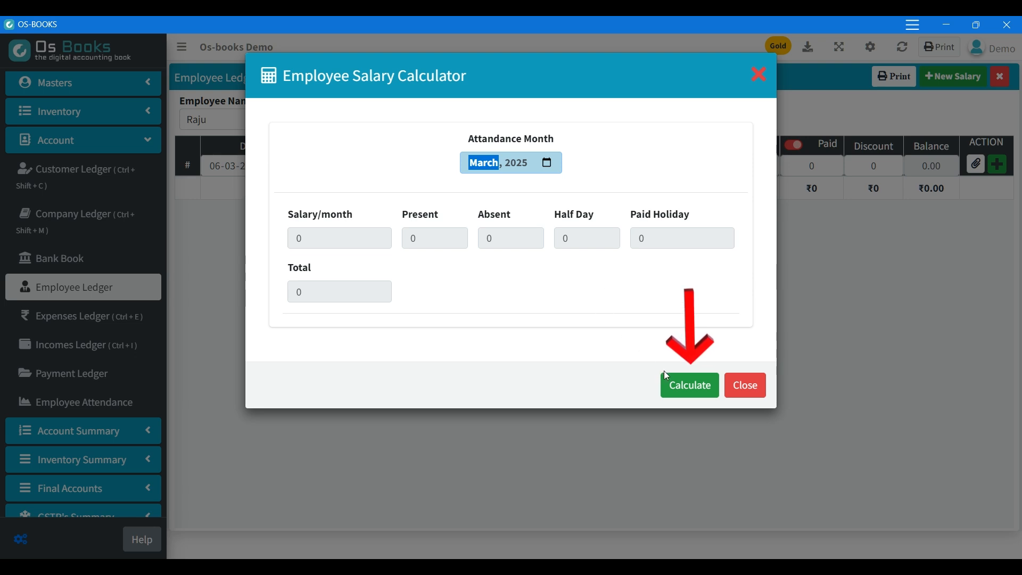
click(677, 382)
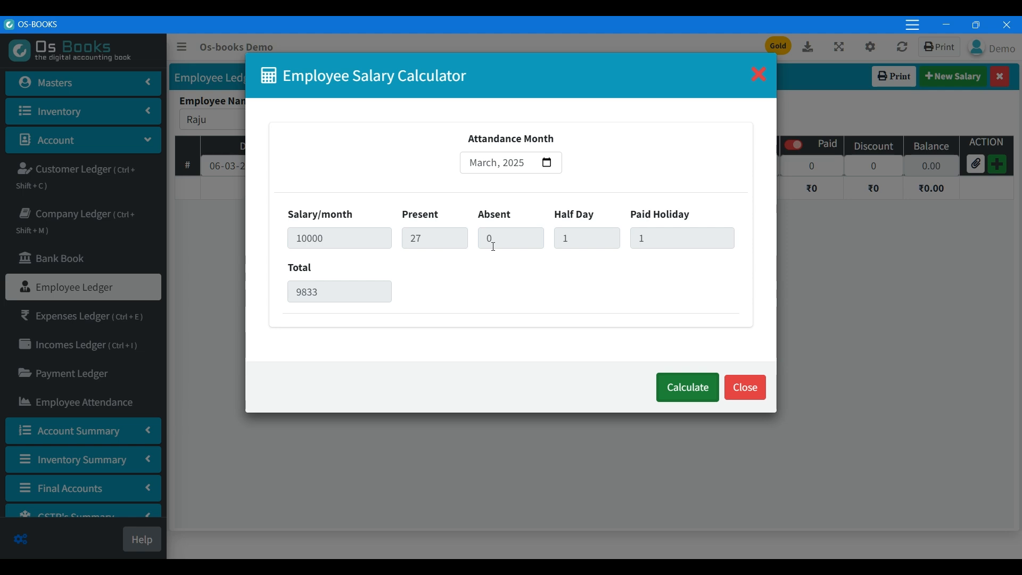
Check the half-day and paid-holiday counts and add the calculated March salary to the employee's ledger
double_click(561, 245)
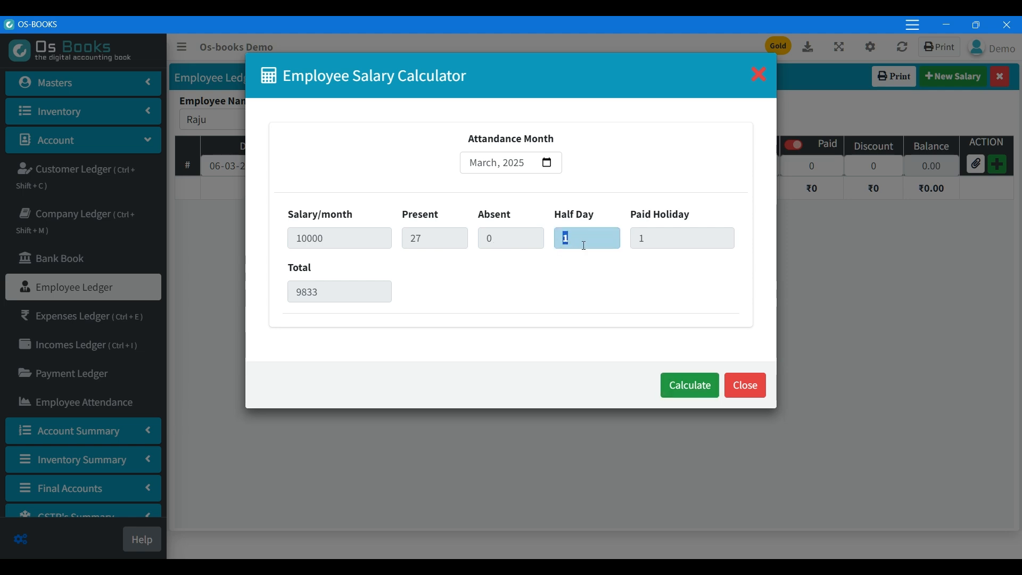
click(602, 261)
double_click(642, 240)
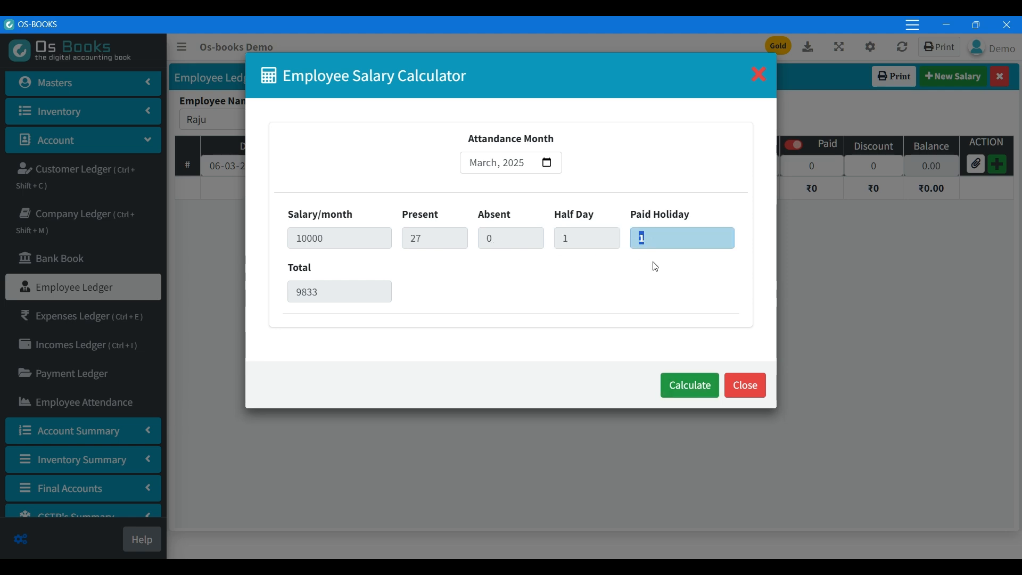
click(643, 257)
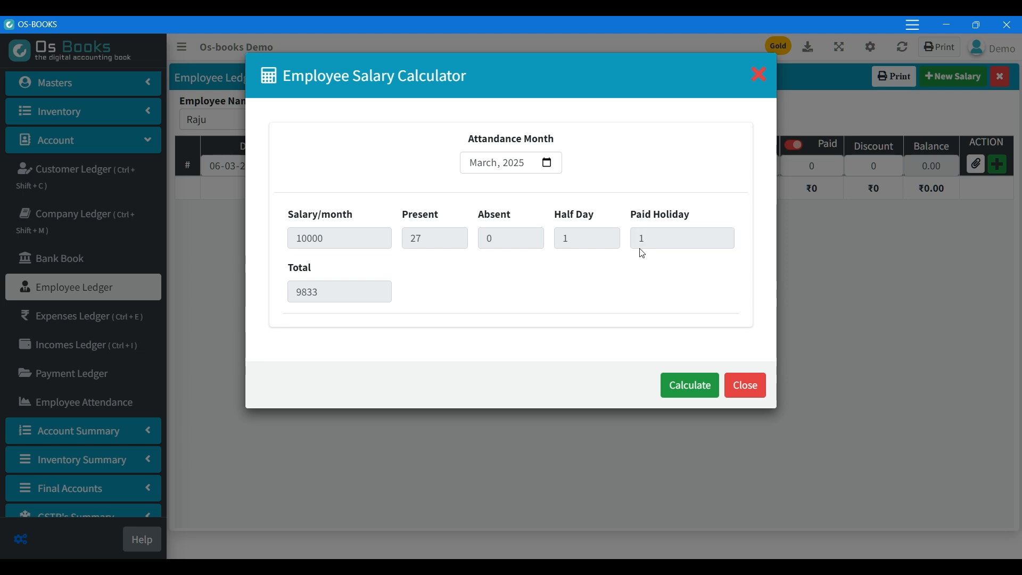
click(694, 387)
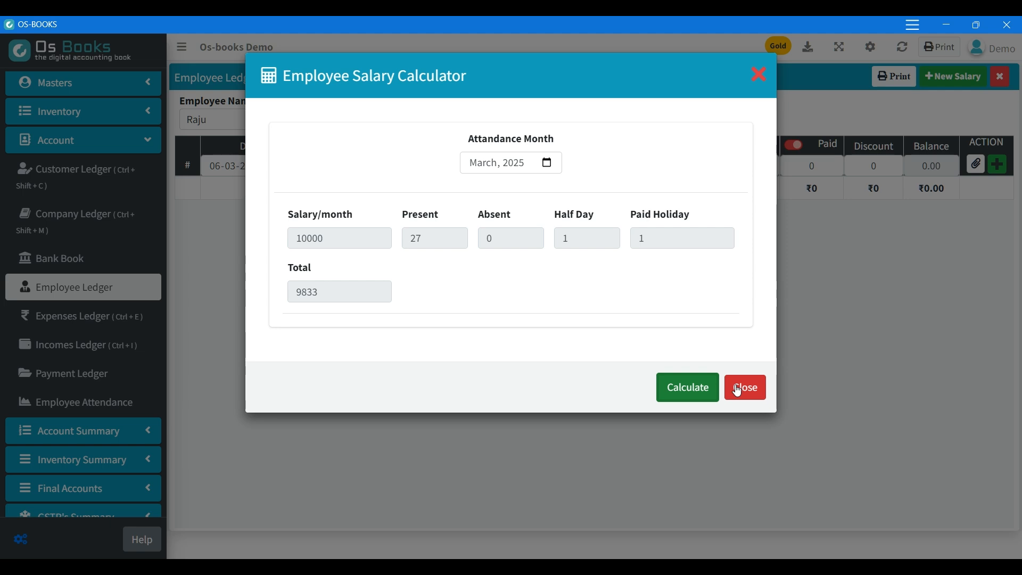
click(740, 389)
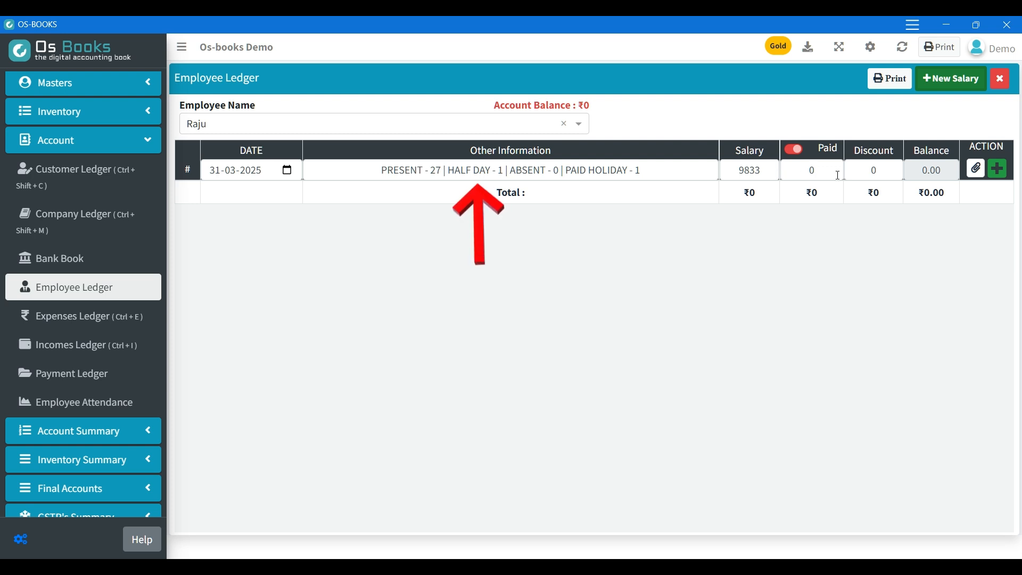
click(1005, 173)
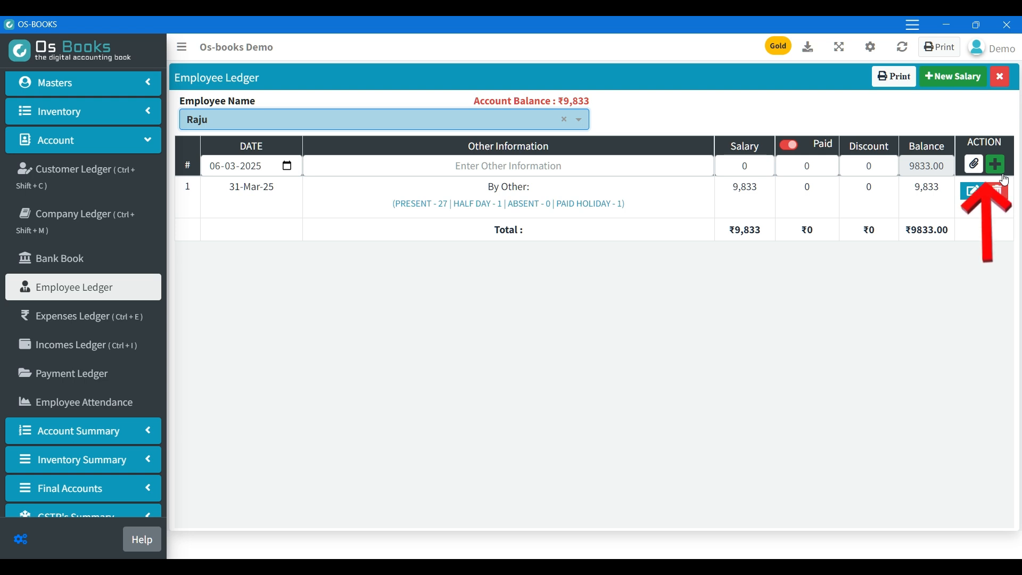
Record a salary payment of 9833 in the employee's ledger, paid from Cash Account
click(624, 170)
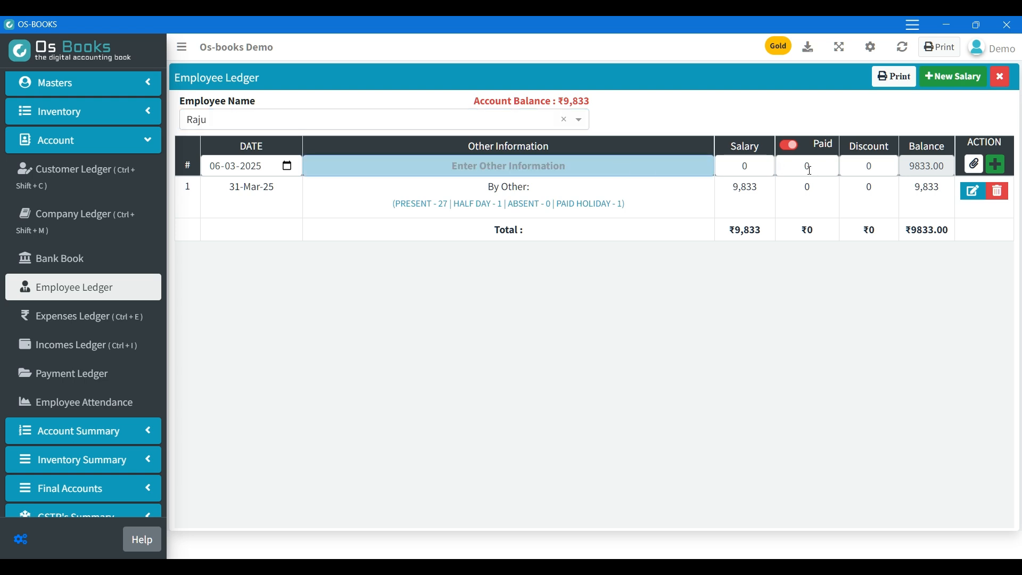
click(738, 168)
click(836, 167)
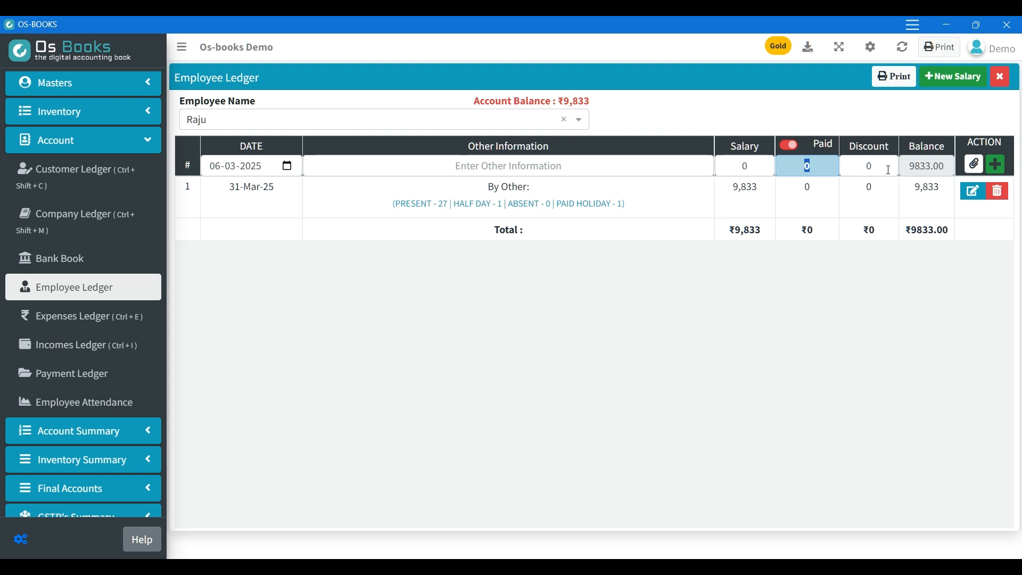
text(98)
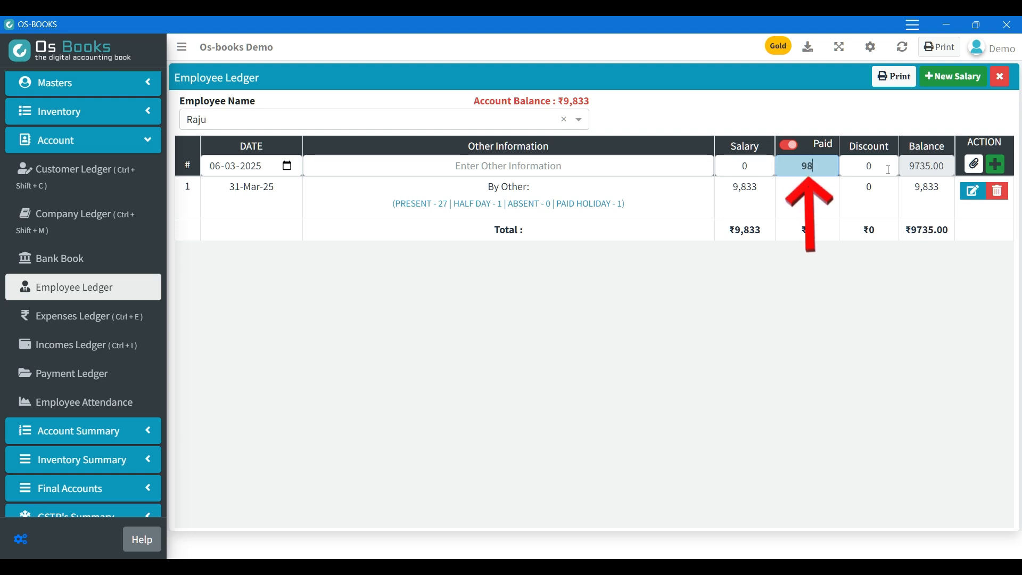
text(33)
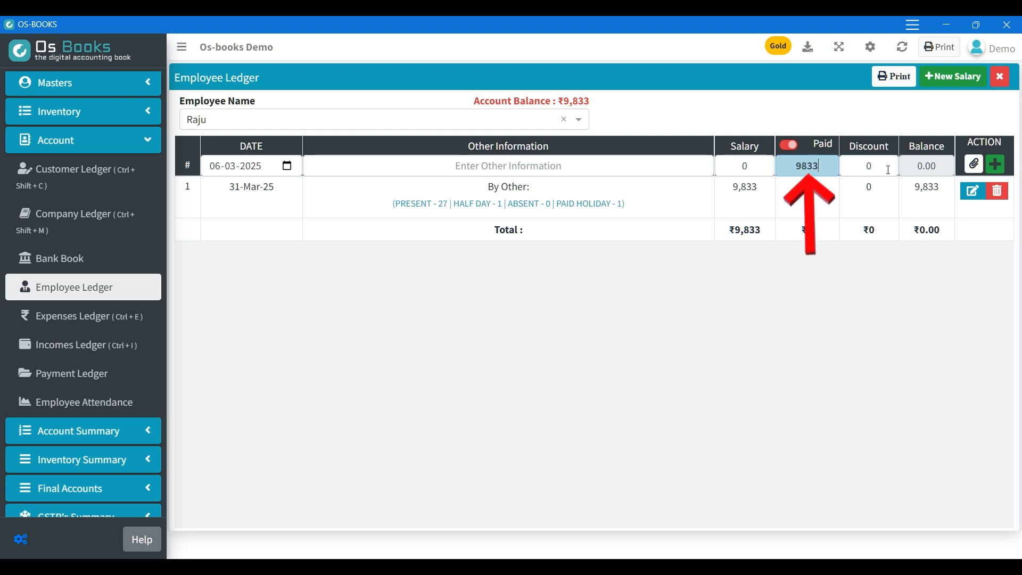
click(1000, 161)
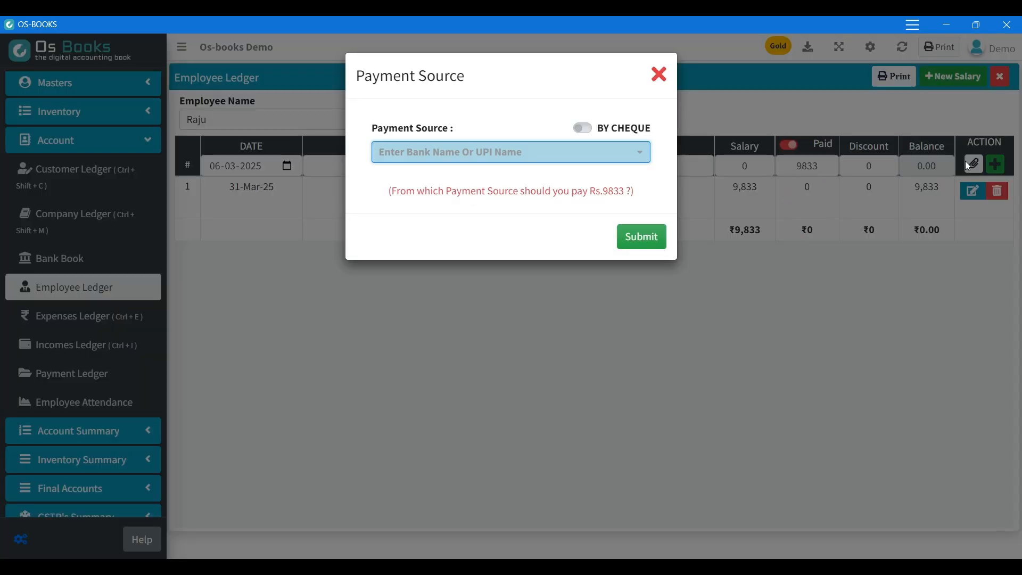
click(632, 157)
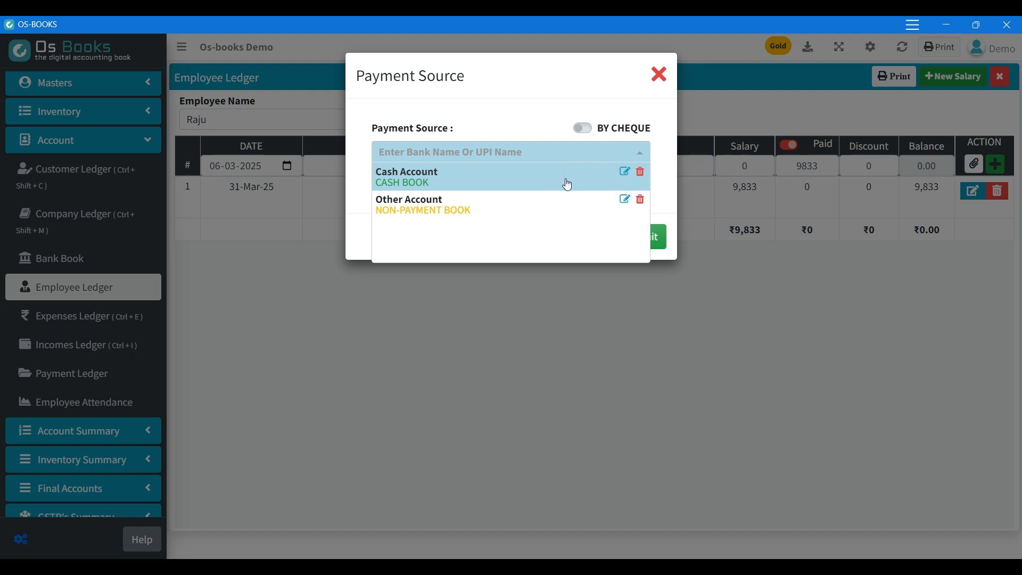
click(569, 185)
click(639, 235)
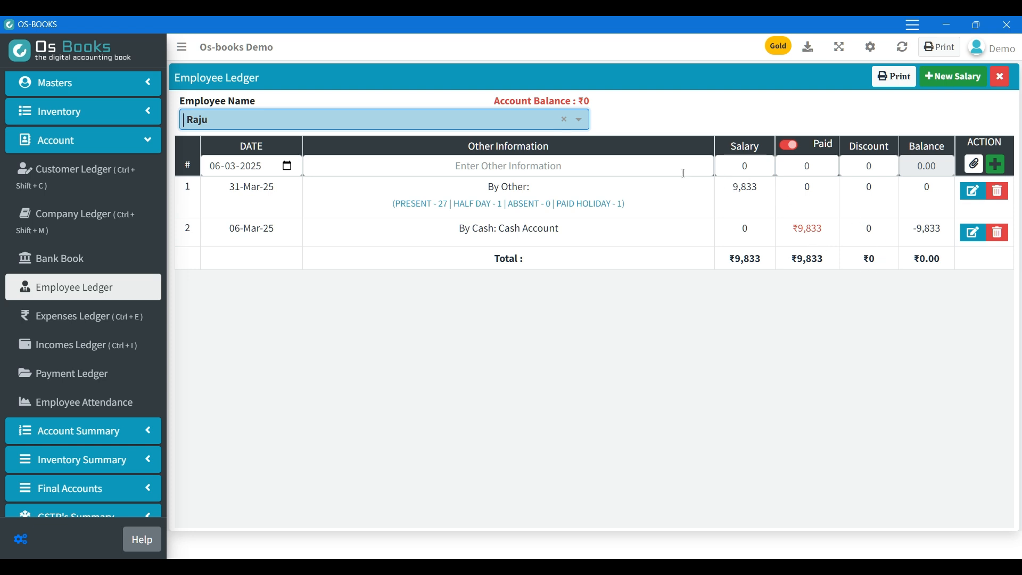
Record an extra payment of 500 from Cash Account in the employee's ledger, with "Xyz reason" as other information
click(667, 167)
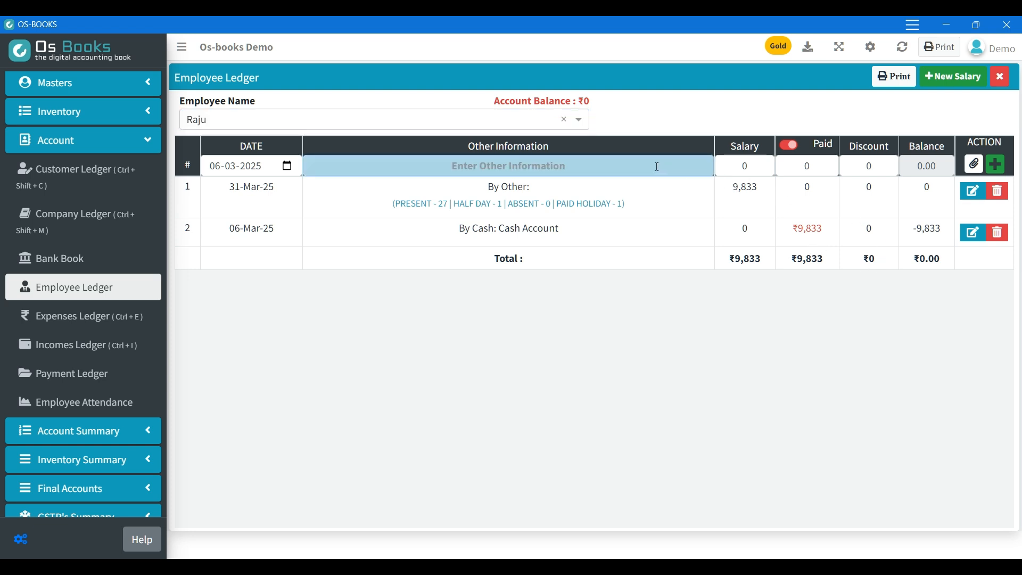
text(Xyz reason)
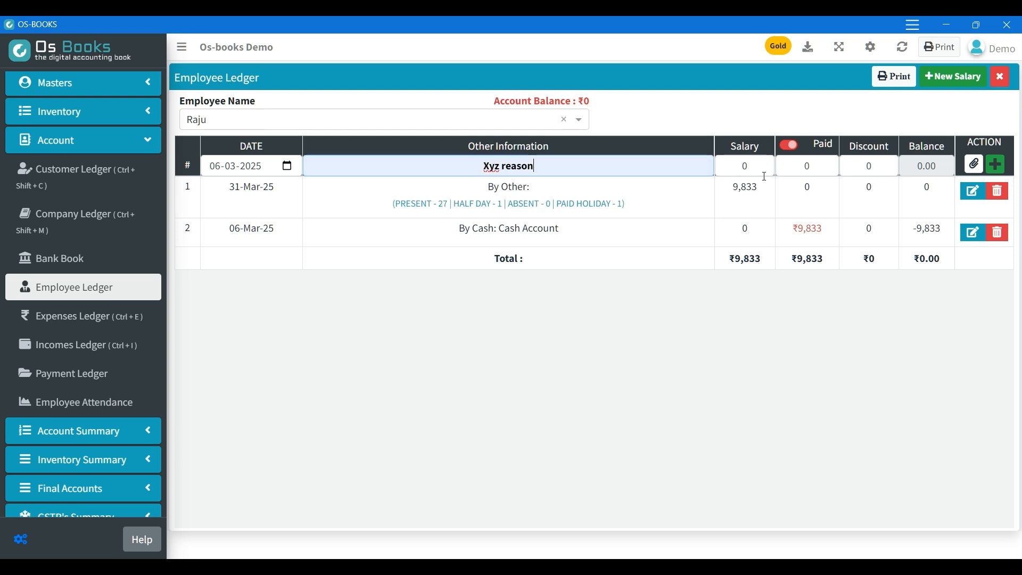
click(813, 167)
text(5)
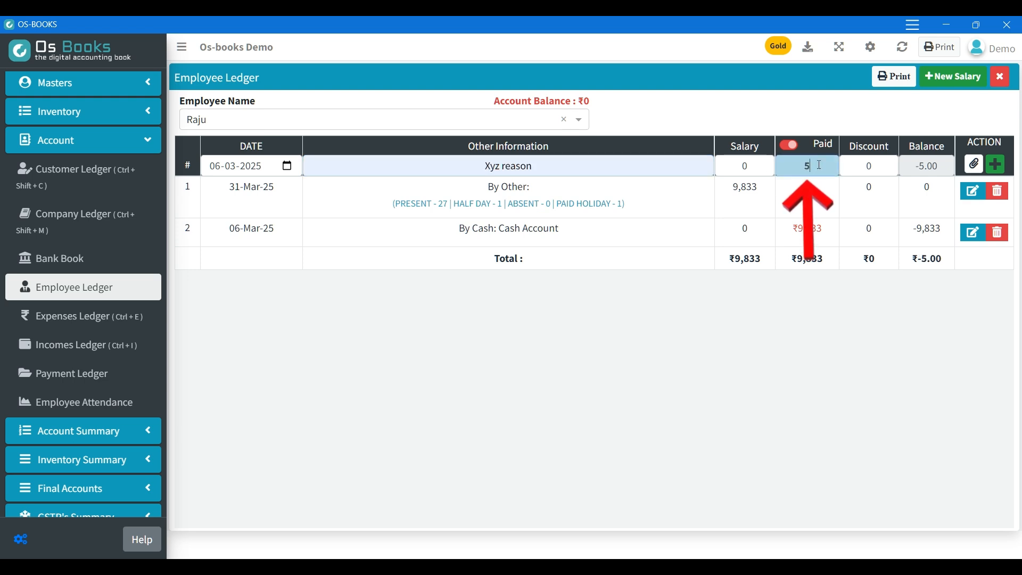
text(00)
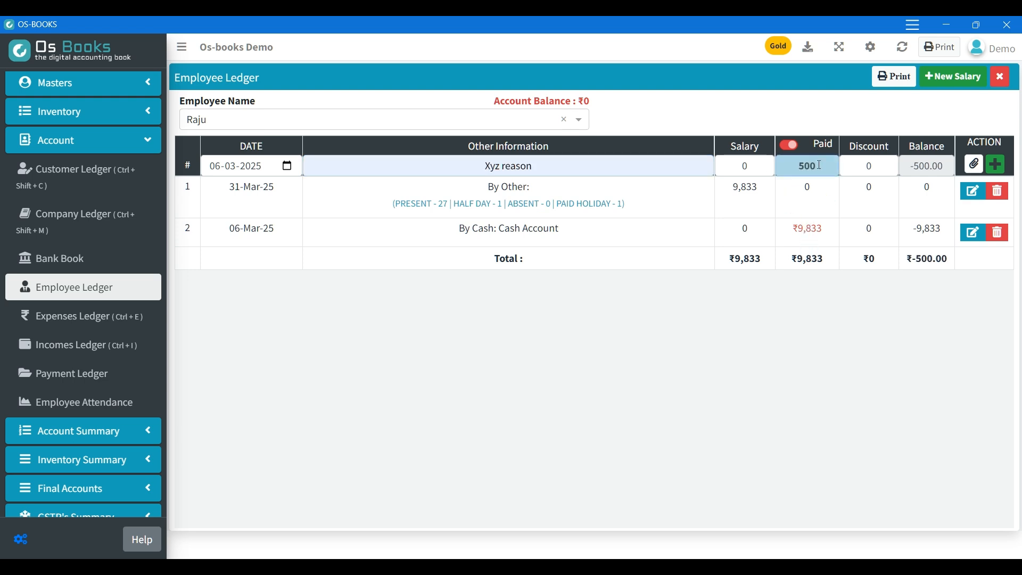
key(Tab)
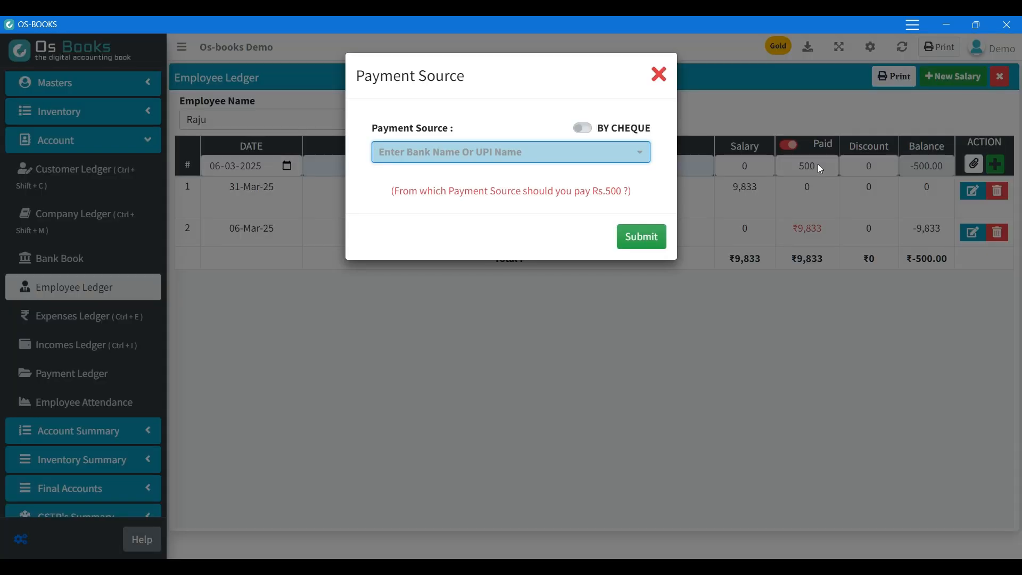
key(Return)
key(Return)
key(Return)
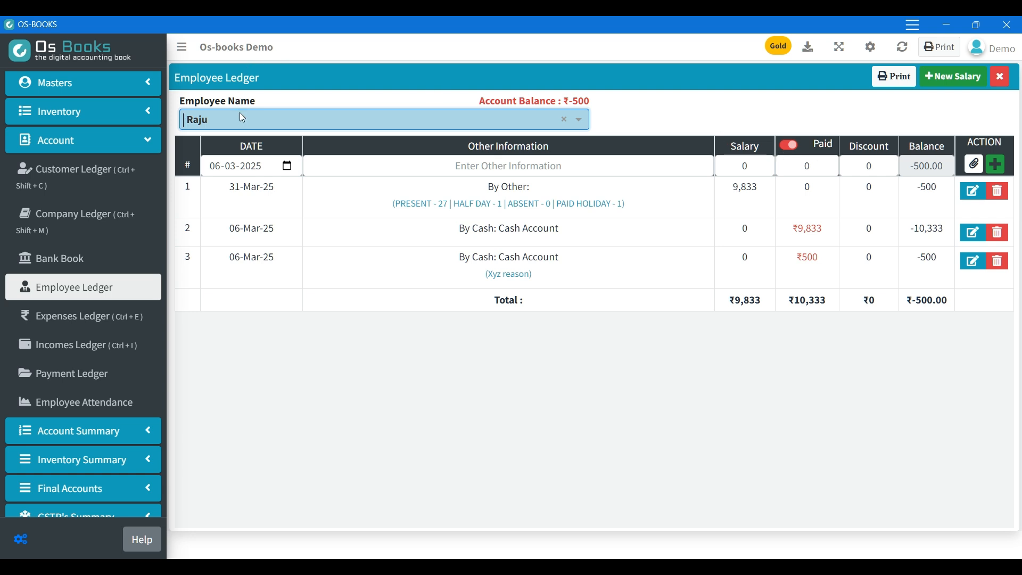
click(724, 119)
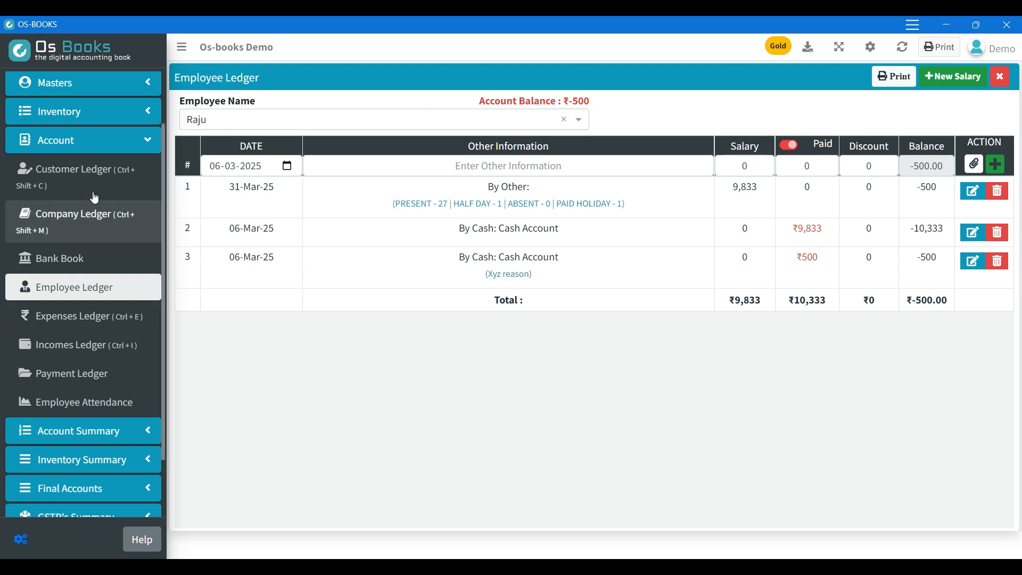
Open the Employee Master list to view the employee's details and balance
click(120, 148)
click(119, 149)
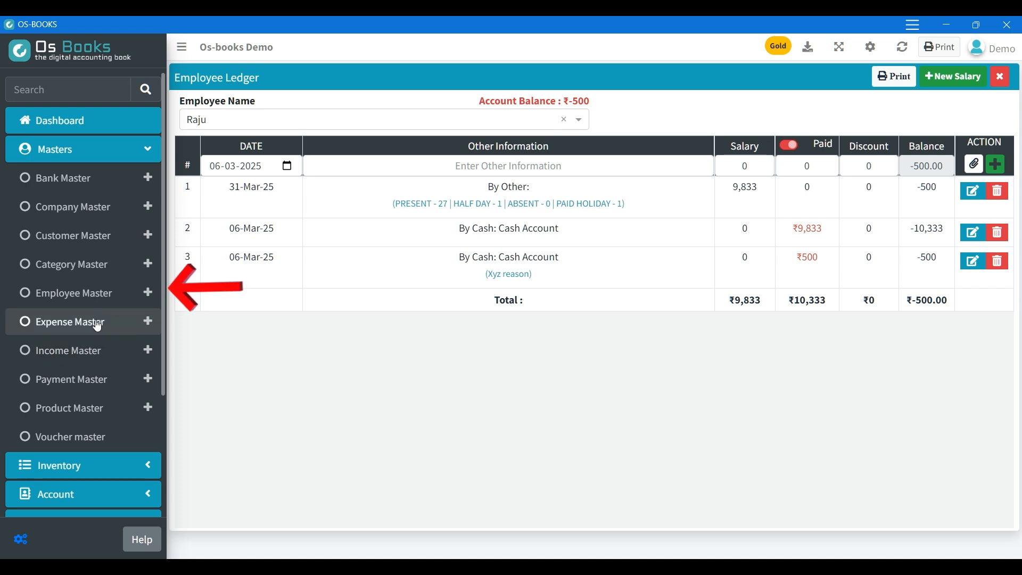
click(126, 297)
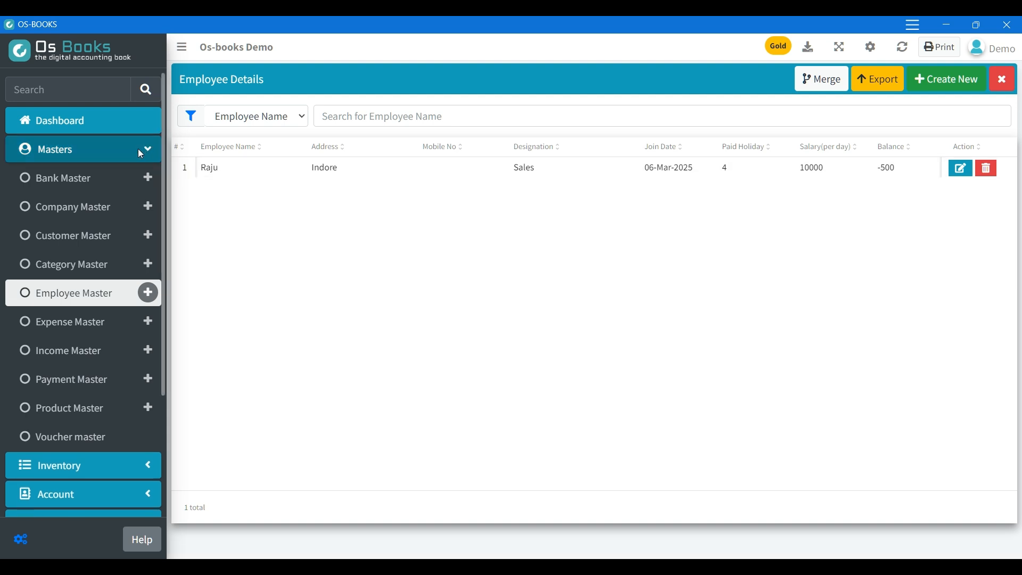
Return to the Employee Ledger and start a new employee record by entering the new employee's name
click(120, 155)
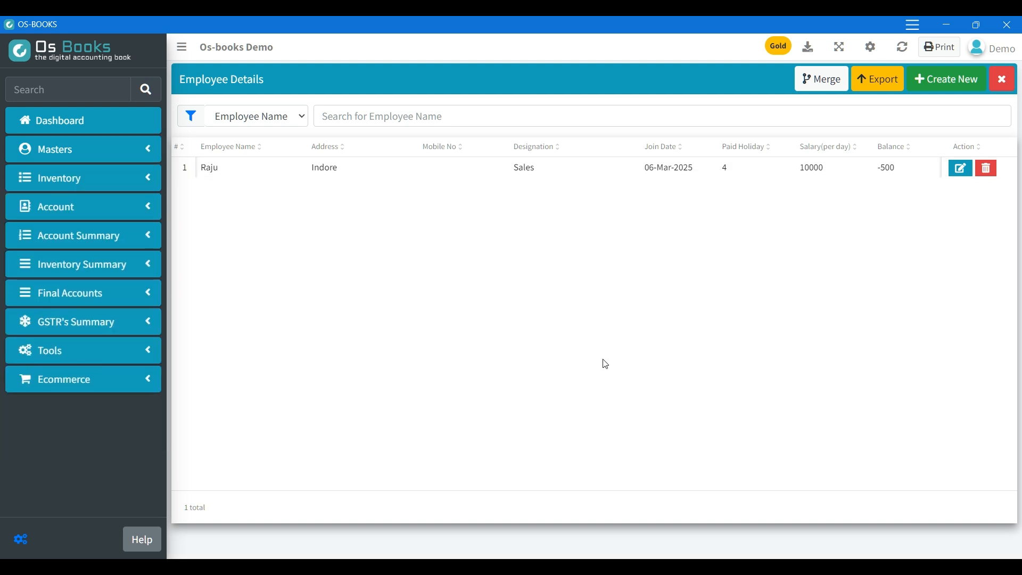
click(80, 120)
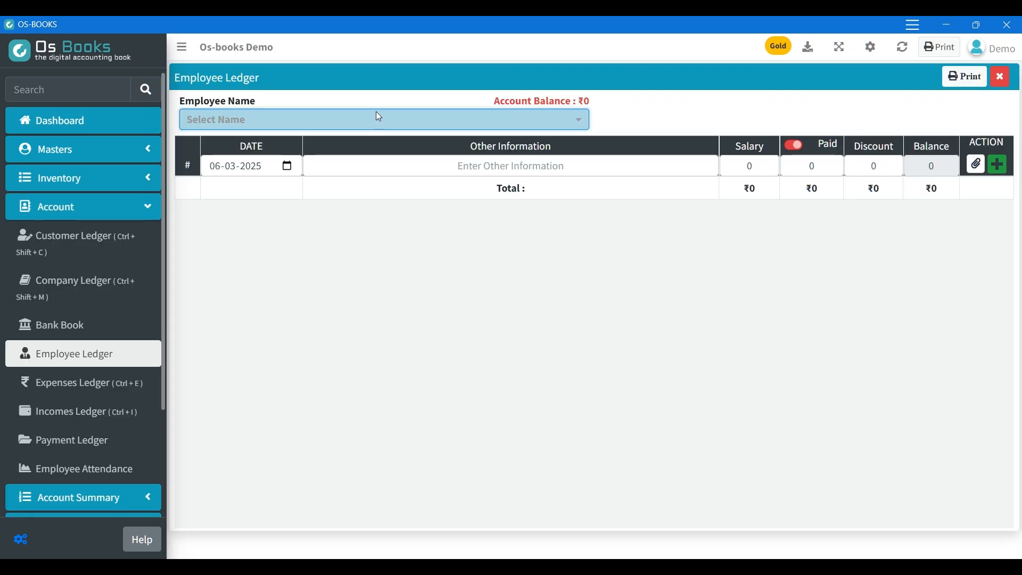
click(374, 121)
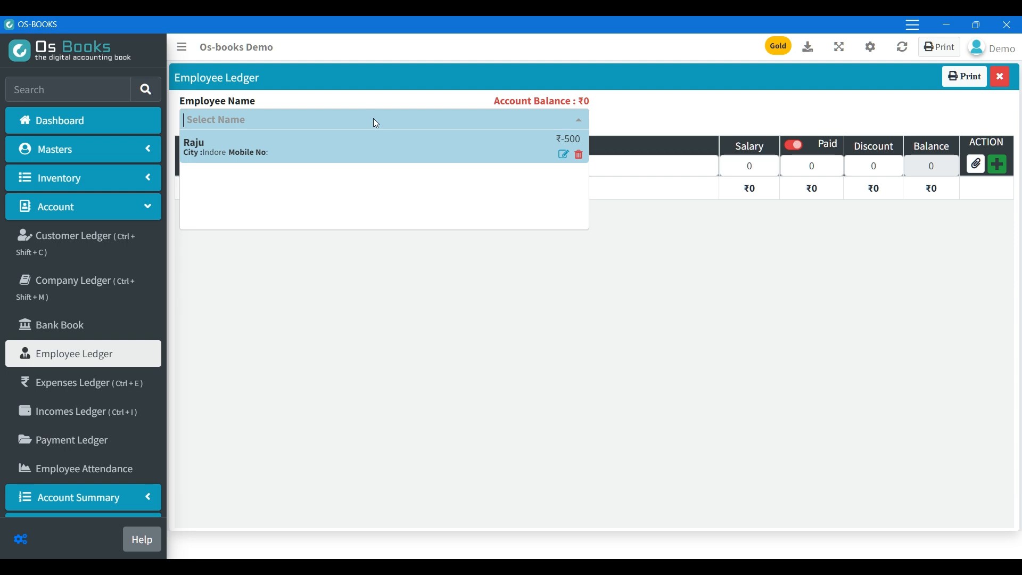
text(Ankit)
key(Return)
Set the new employee's designation to Cleaner and salary to 3000, and save the record as the selected ledger employee
key(Tab)
key(Tab)
text(Cleaner)
key(Tab)
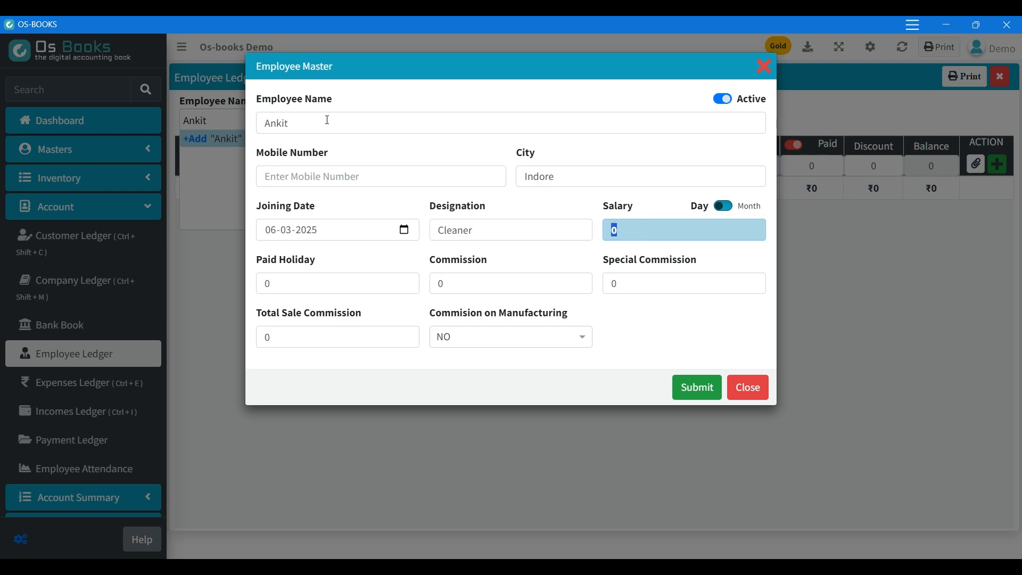
text(3000)
key(Tab)
key(Tab)
key(Tab)
key(Return)
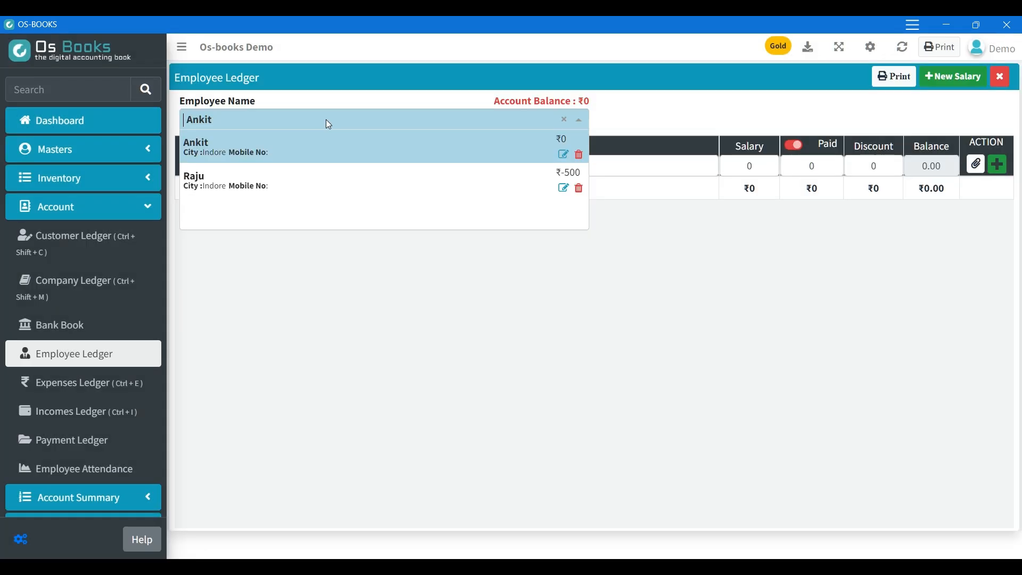
key(Return)
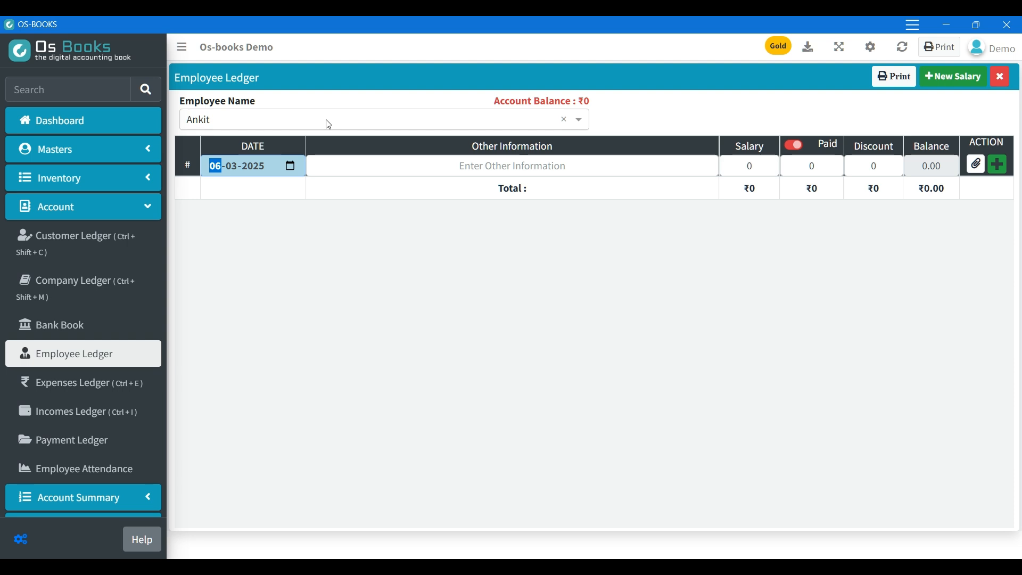
Add a ledger entry for the new employee with salary 5000 and "Old Balance" as other information
key(Return)
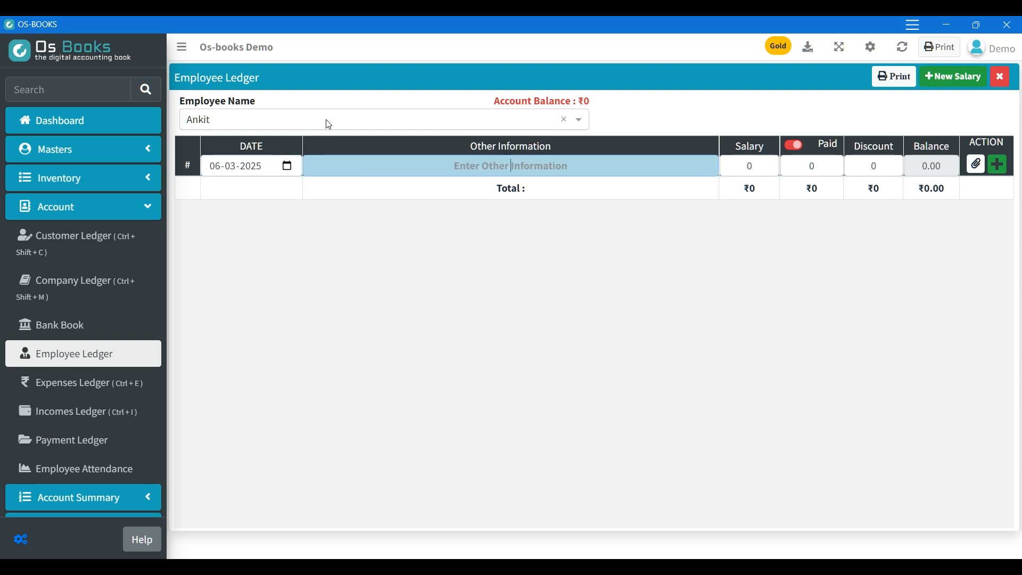
text(Old)
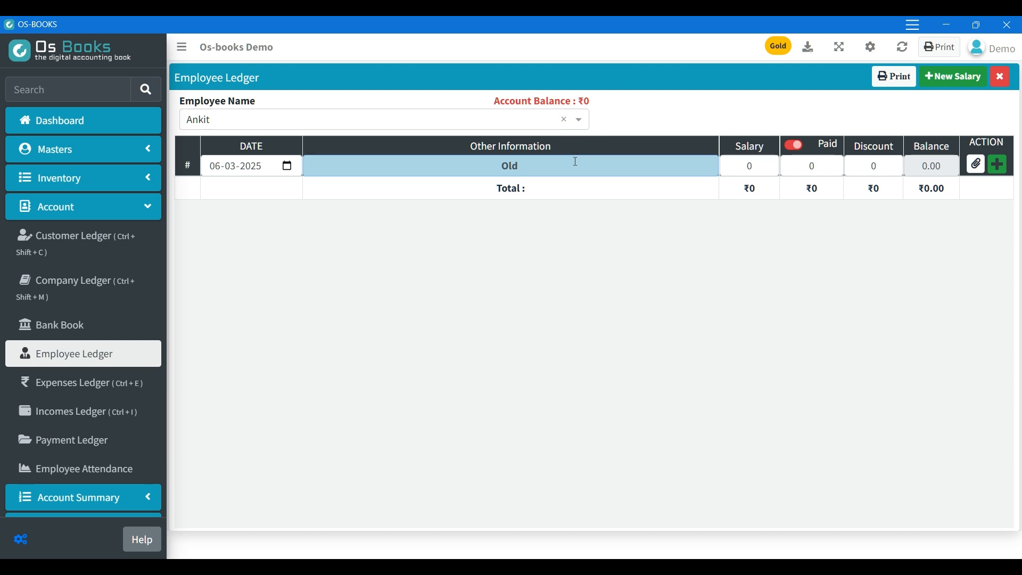
text( Bal)
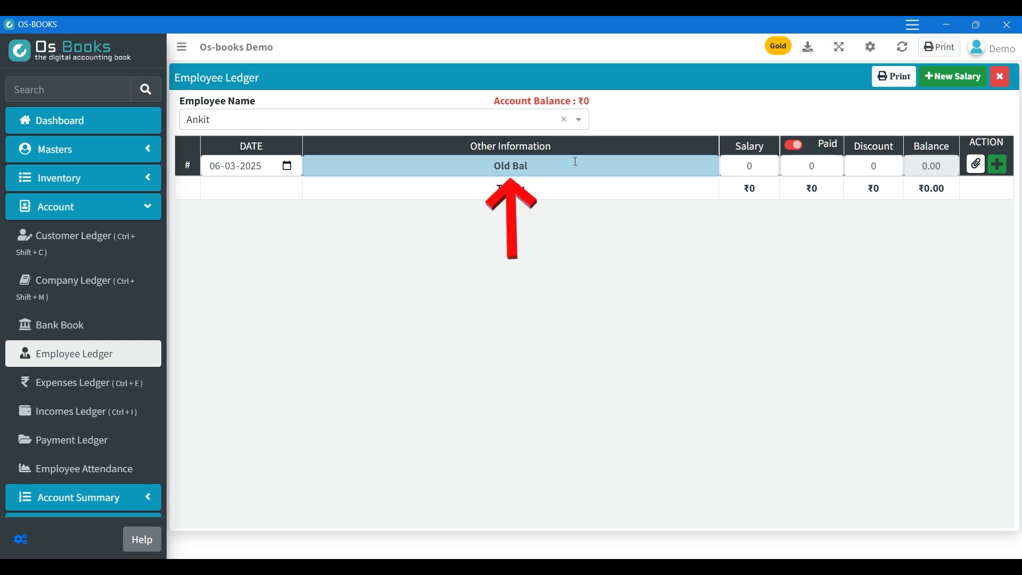
text(ance)
key(Tab)
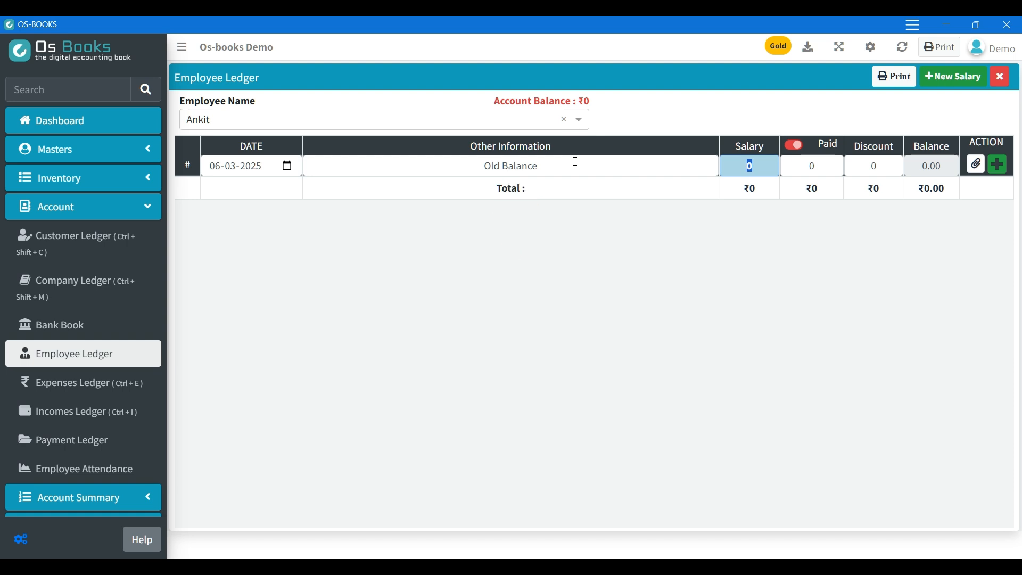
text(5000)
key(Tab)
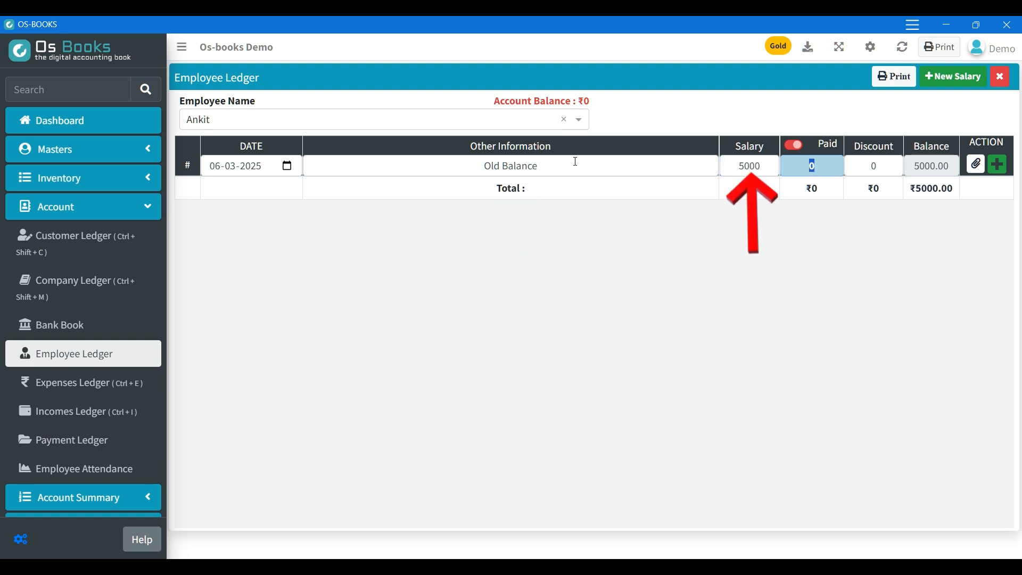
key(Return)
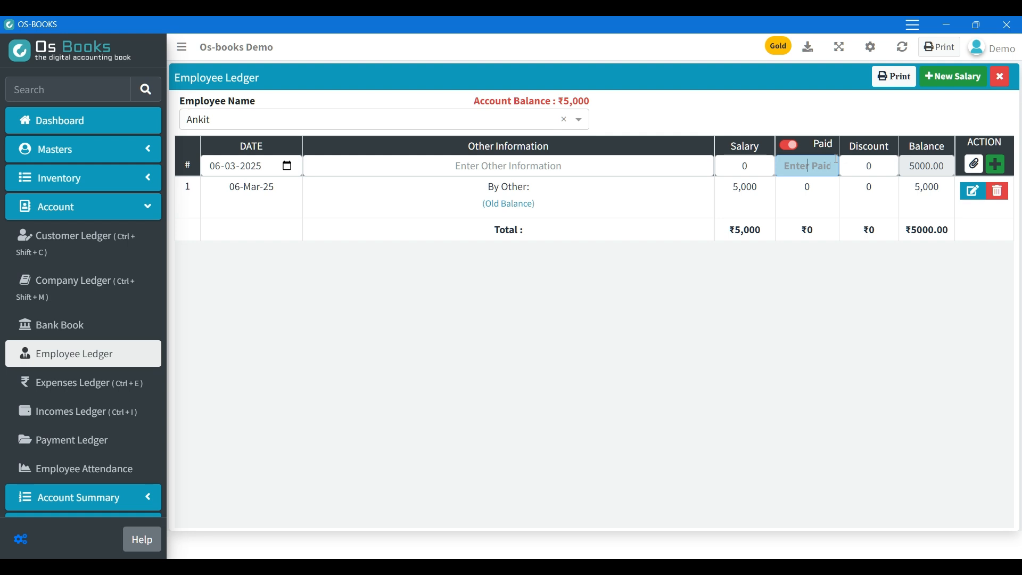
Record a payment of 4000 to the employee in the ledger, using Cash Account as the payment source
text(4000)
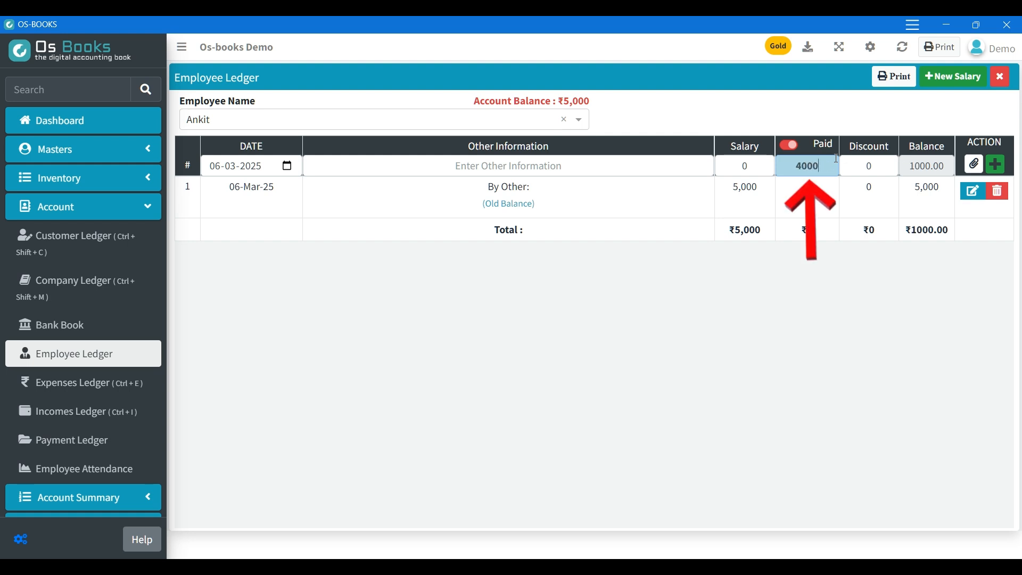
key(Tab)
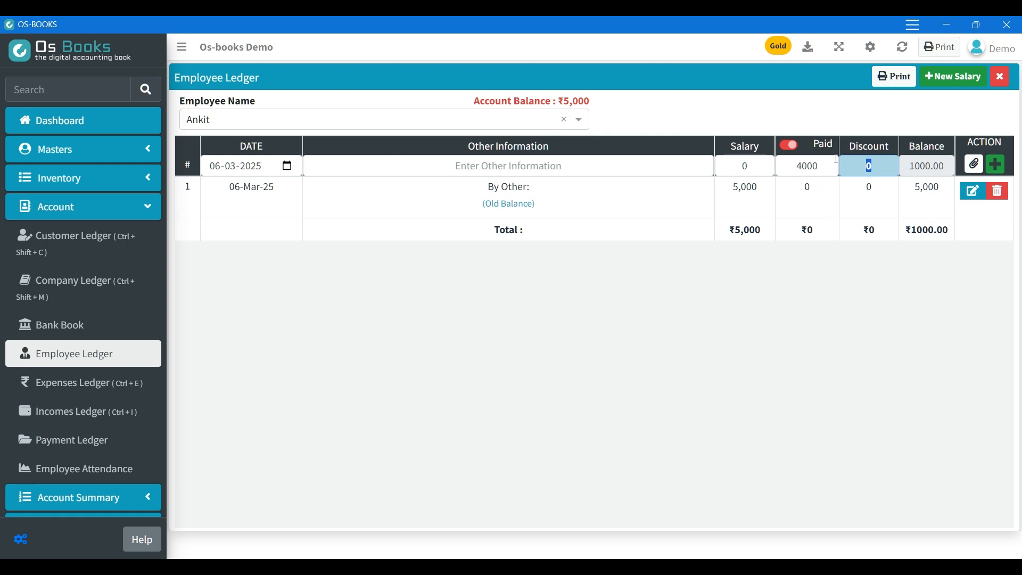
key(Return)
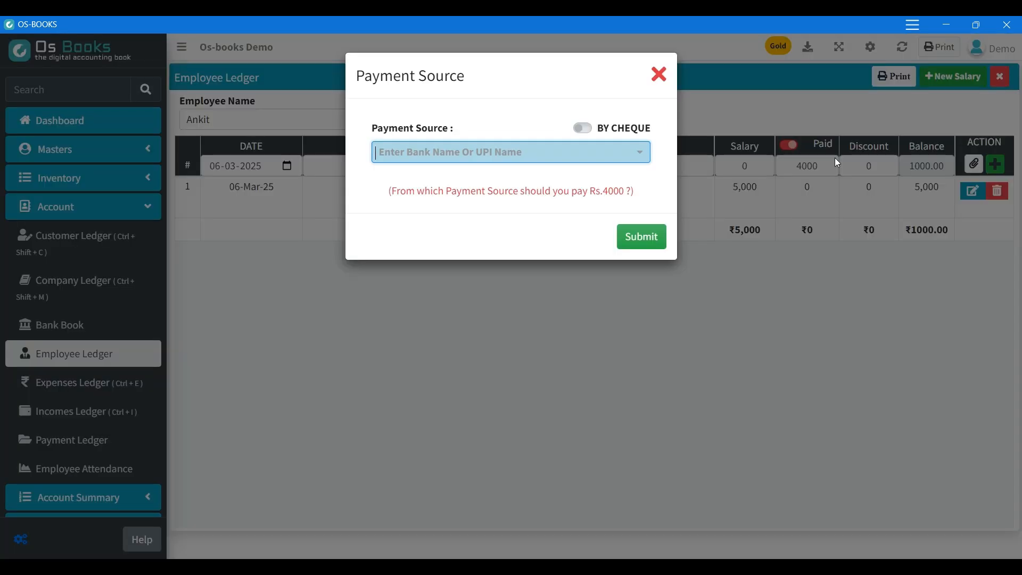
key(Return)
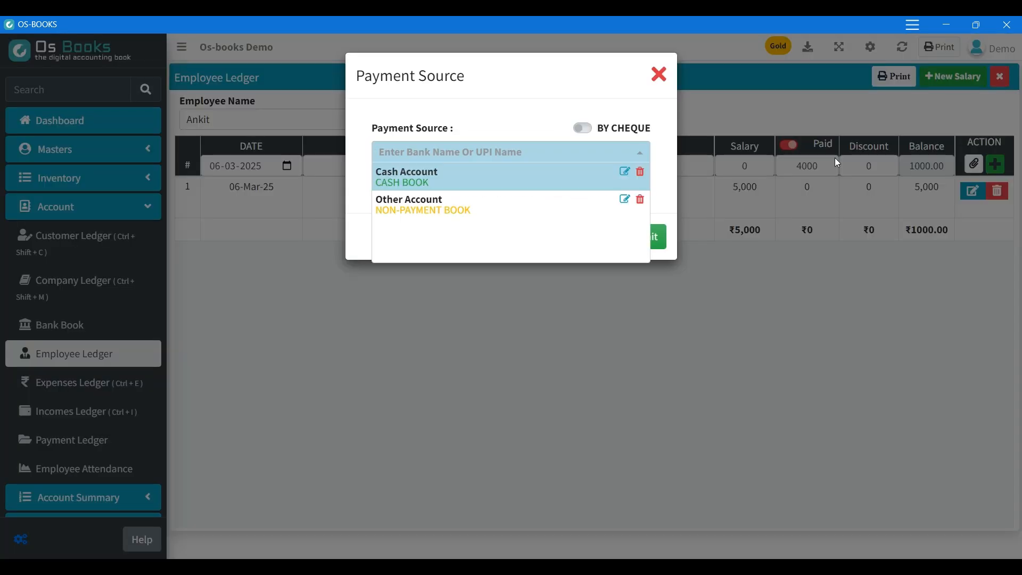
key(Return)
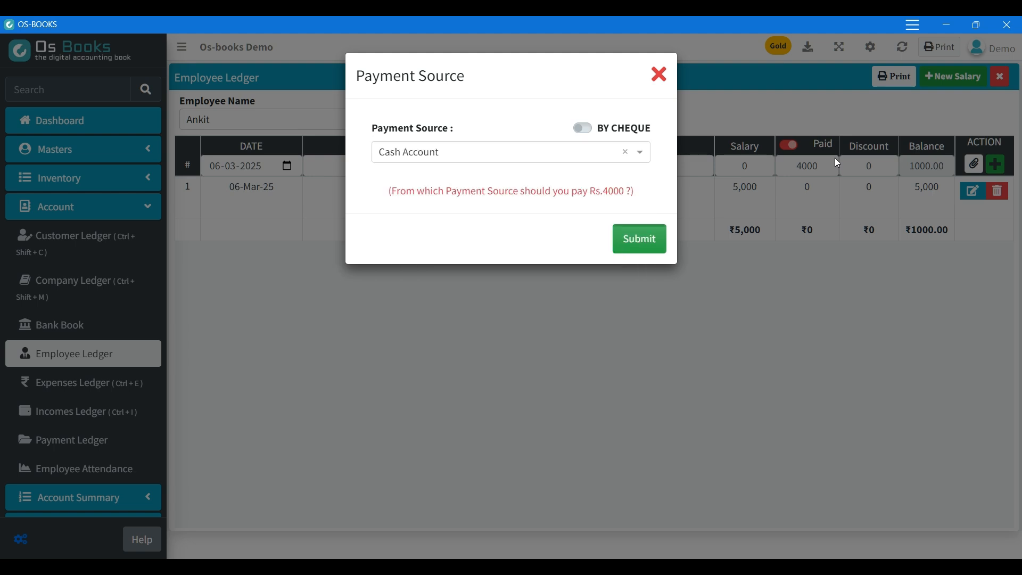
key(Return)
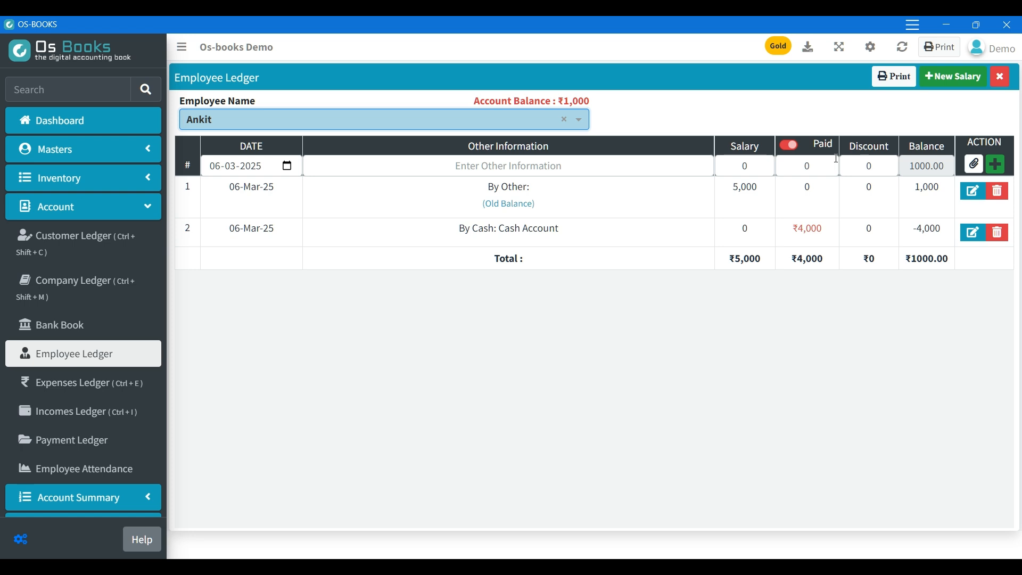
Record a further payment of 1000 to the employee in the ledger, paid from Cash Account
key(Return)
key(Return)
key(Return)
key(Return)
text(1000)
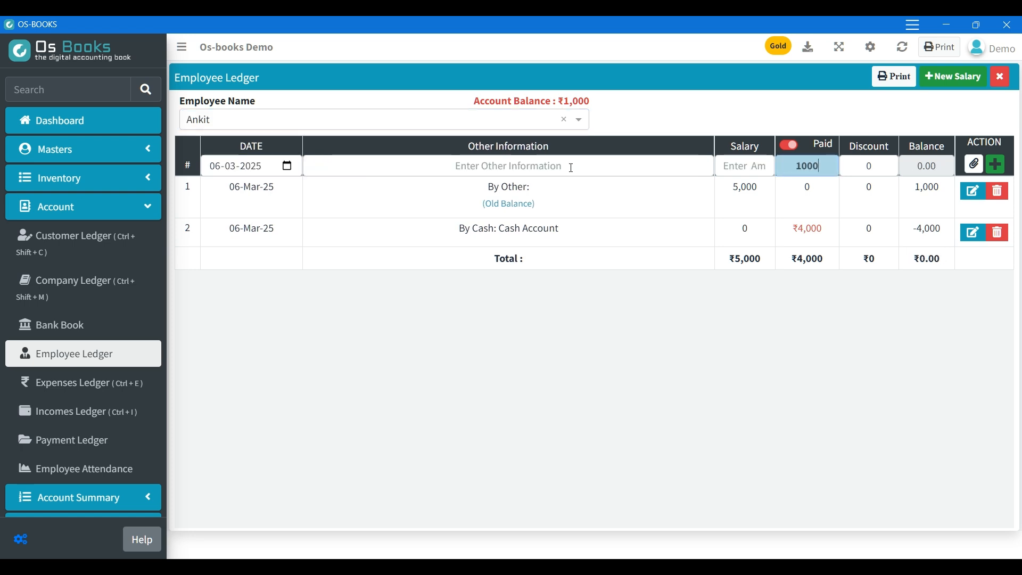
key(Return)
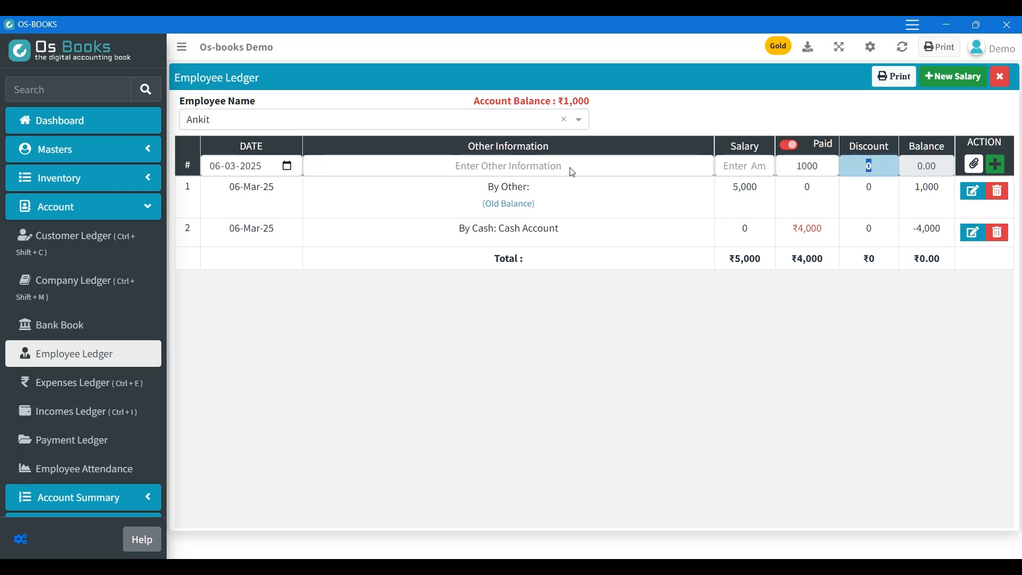
key(Return)
key(Return)
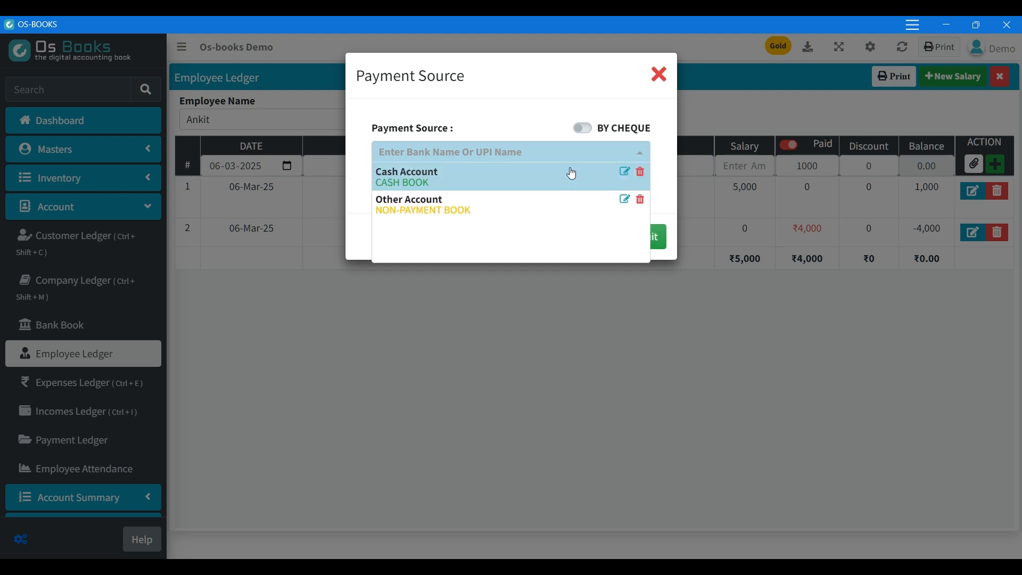
click(572, 174)
key(Return)
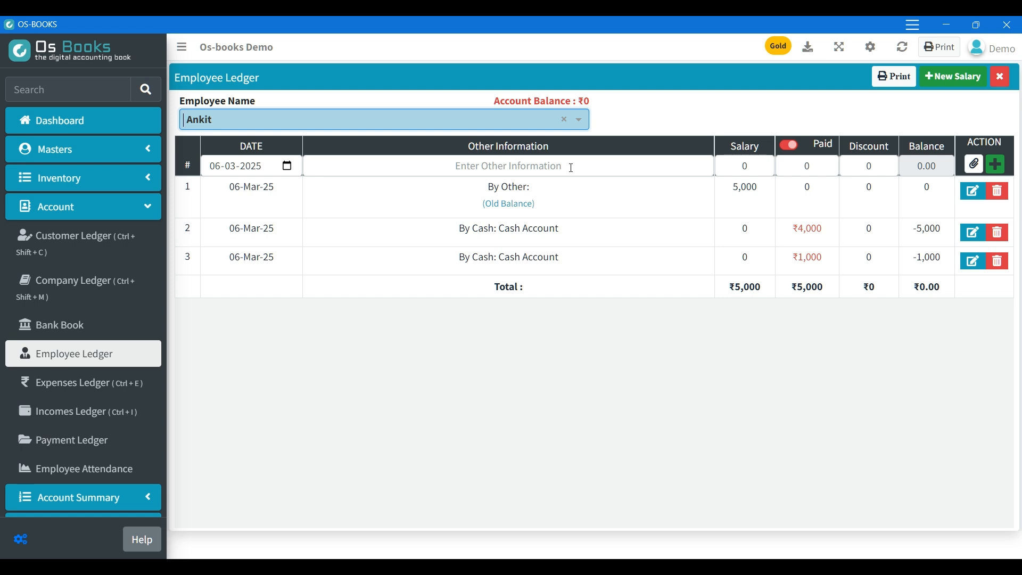
View the employees' details and balances in the Employee Master list, and return to the Dashboard
click(80, 149)
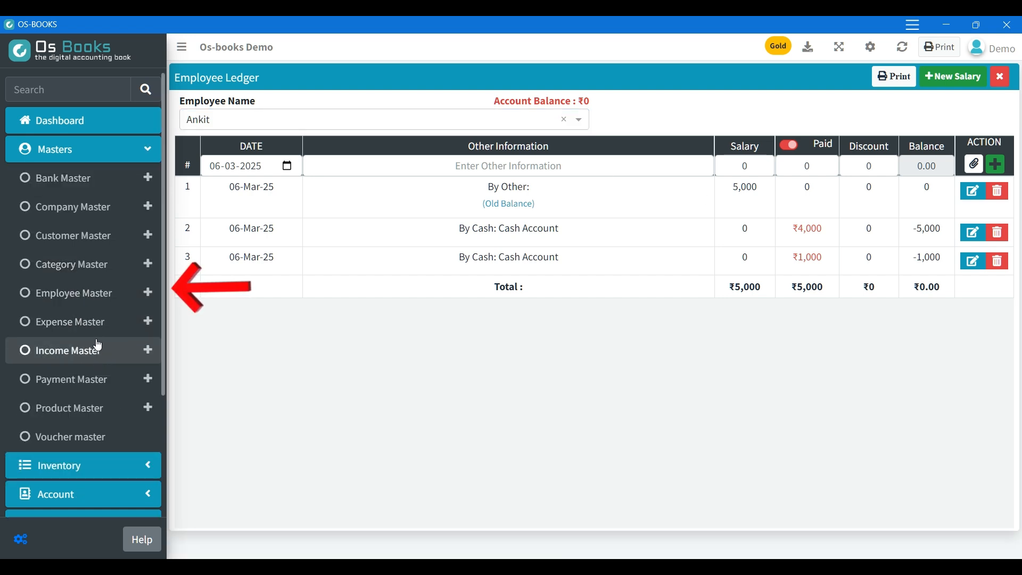
click(127, 296)
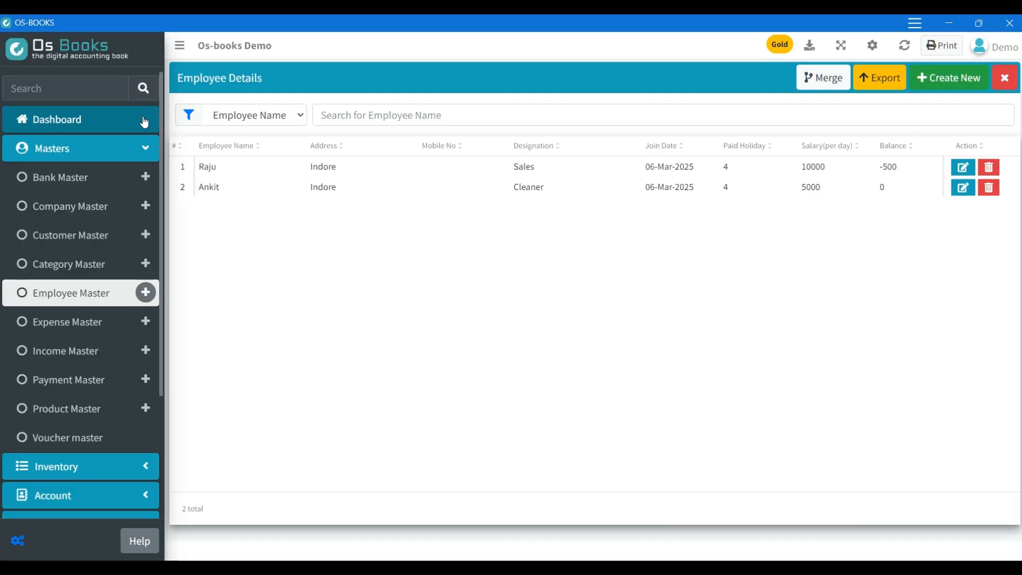
click(143, 122)
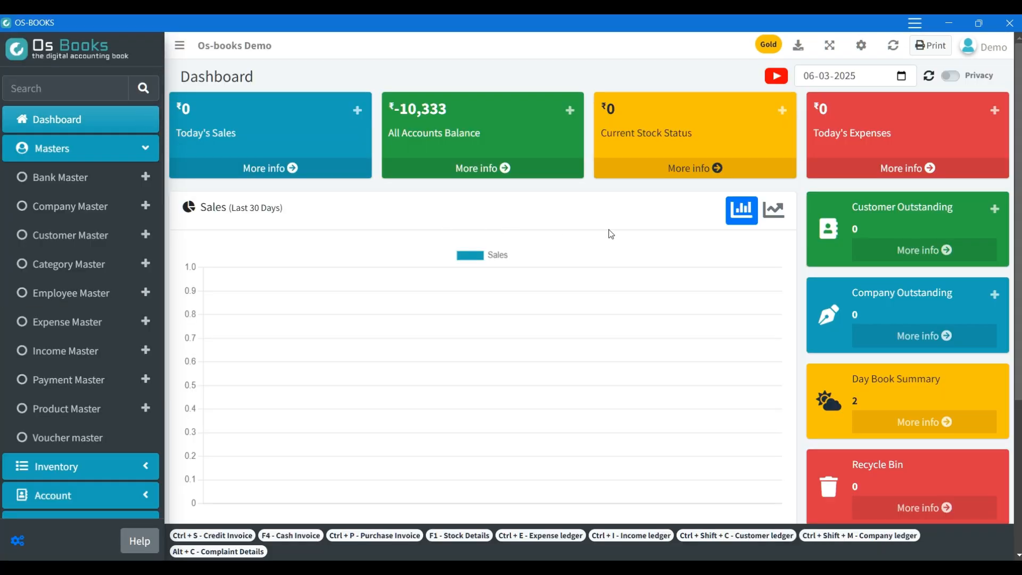